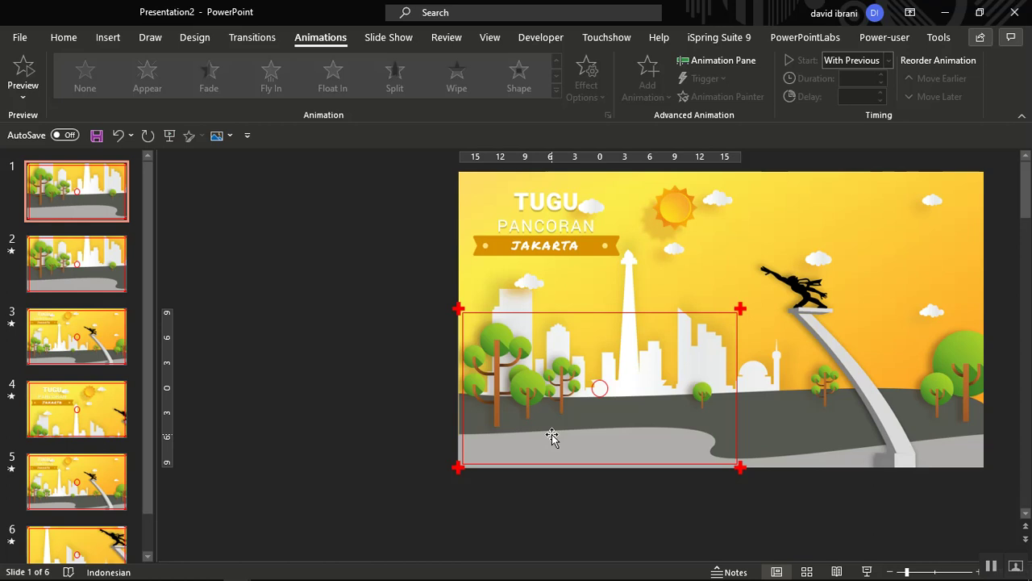
- Preview the slide show from the Create a Video export options, and return to the slides
{"action": "left_click", "coordinate": [21, 40]}
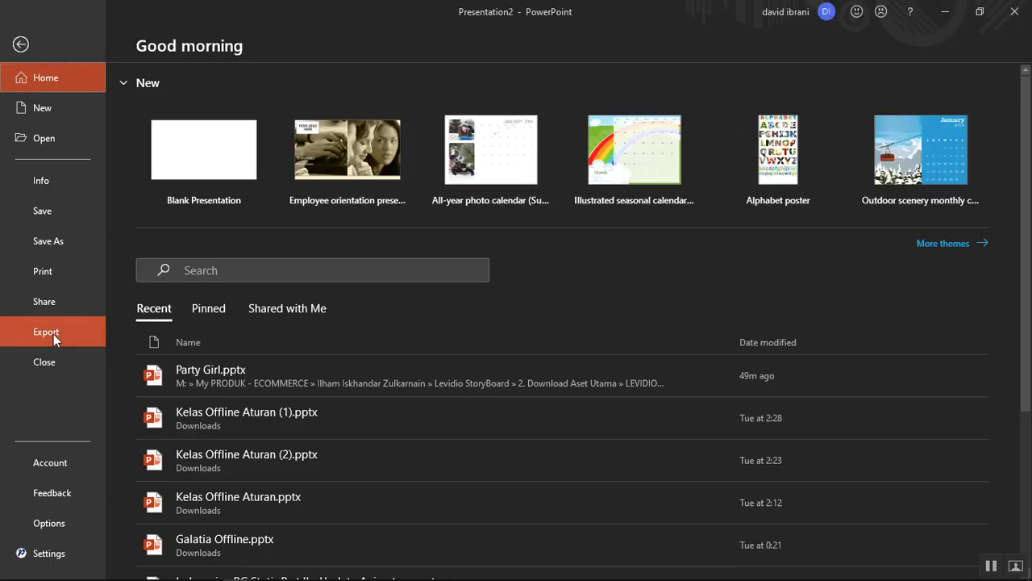
{"action": "left_click", "coordinate": [53, 333]}
{"action": "left_click", "coordinate": [248, 159]}
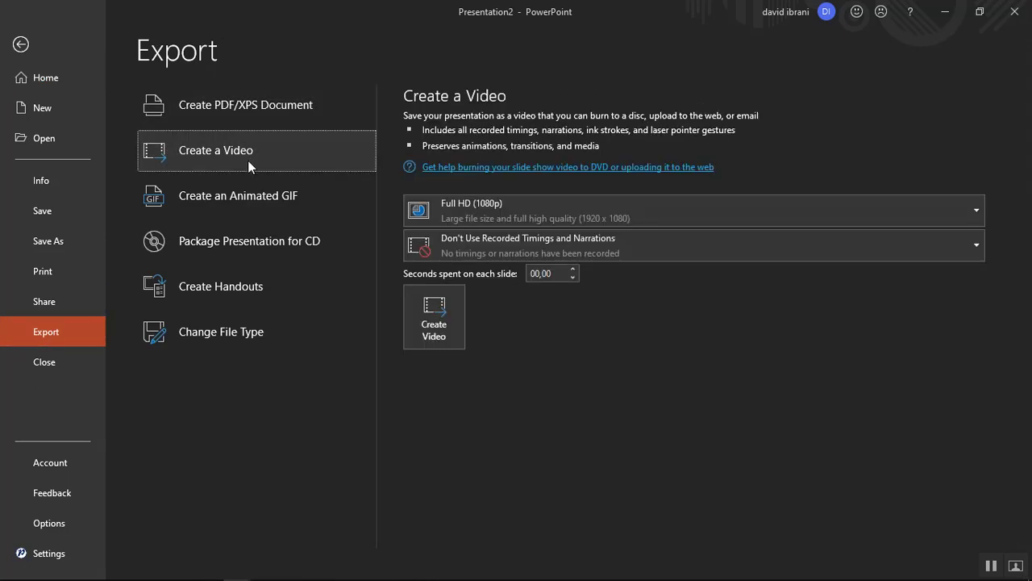
{"action": "left_click", "coordinate": [667, 244]}
{"action": "left_click", "coordinate": [544, 371]}
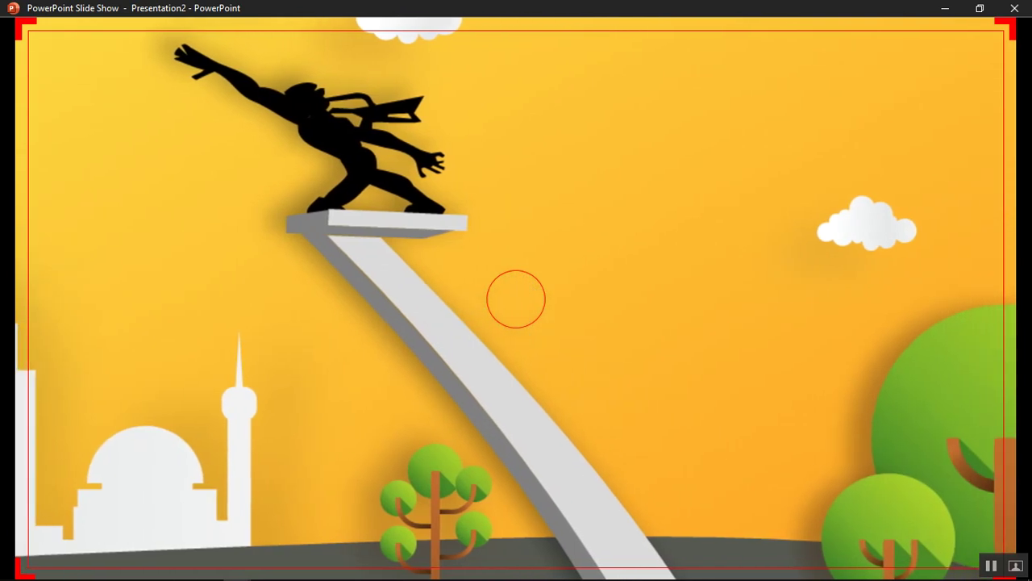
{"action": "key", "text": "Right"}
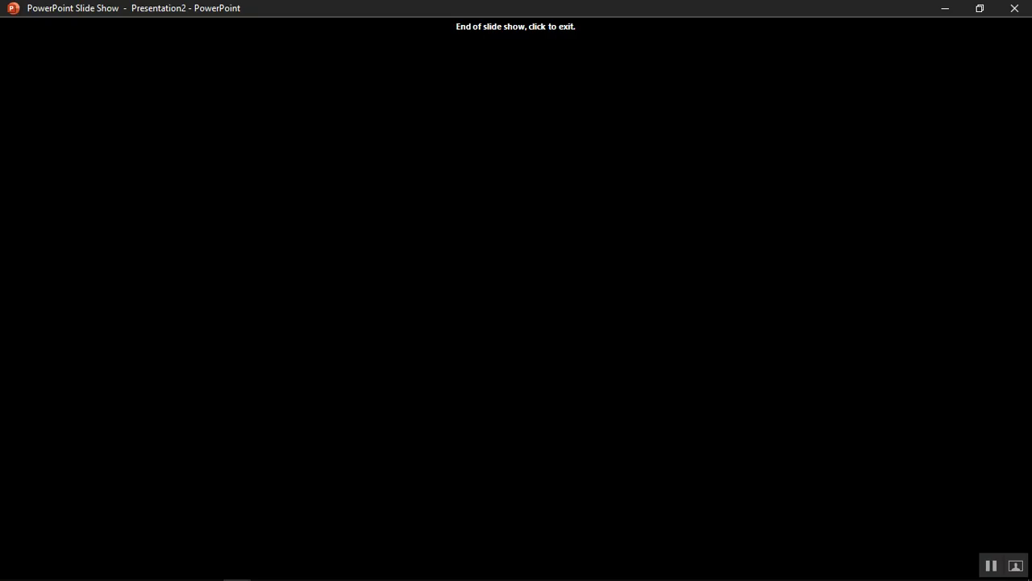
{"action": "left_click", "coordinate": [1015, 10]}
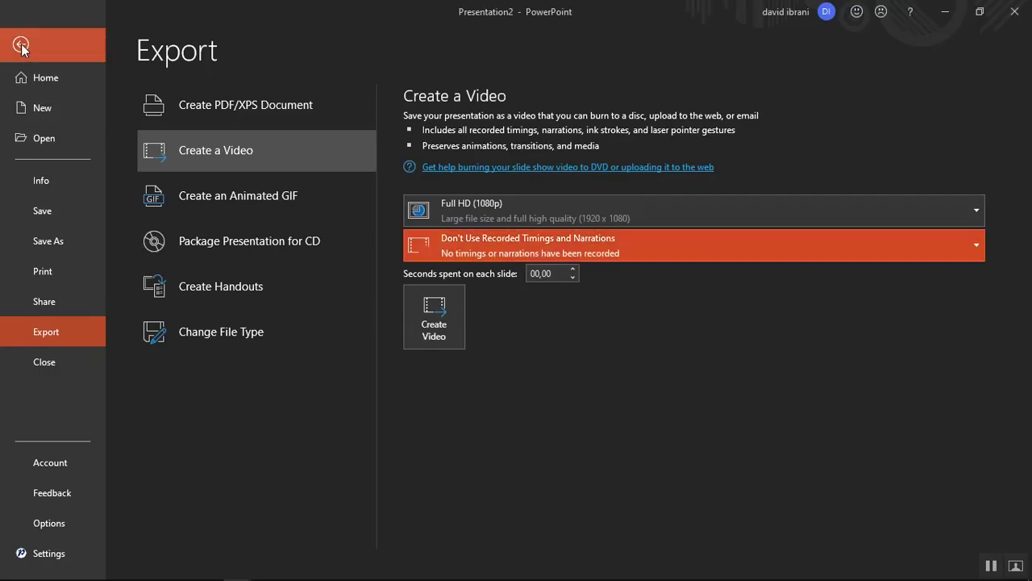
{"action": "left_click", "coordinate": [41, 43]}
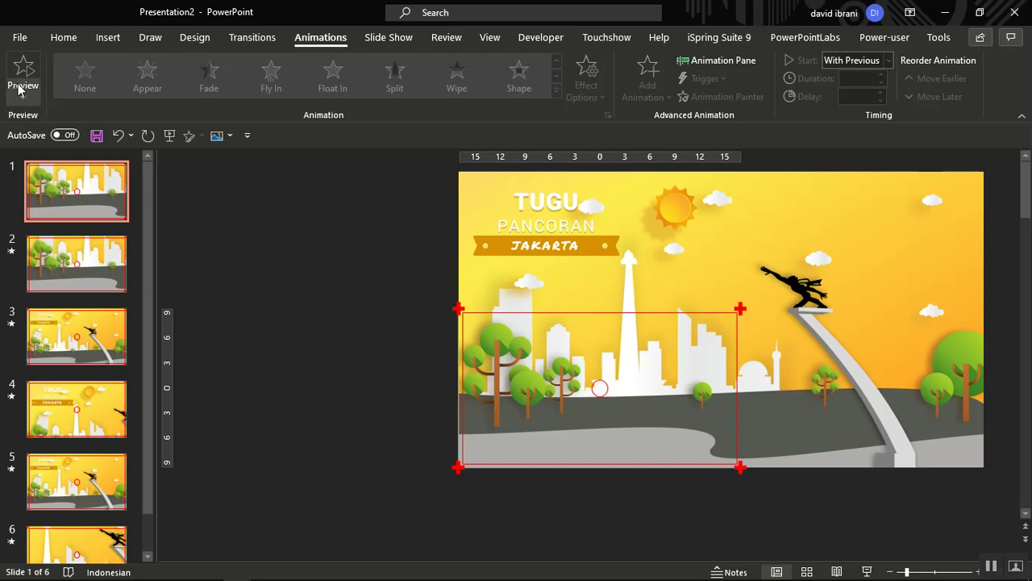
- Switch to the blank Presentation3 and fit the slide so the area around its corners is accessible
{"action": "mouse_move", "coordinate": [208, 576]}
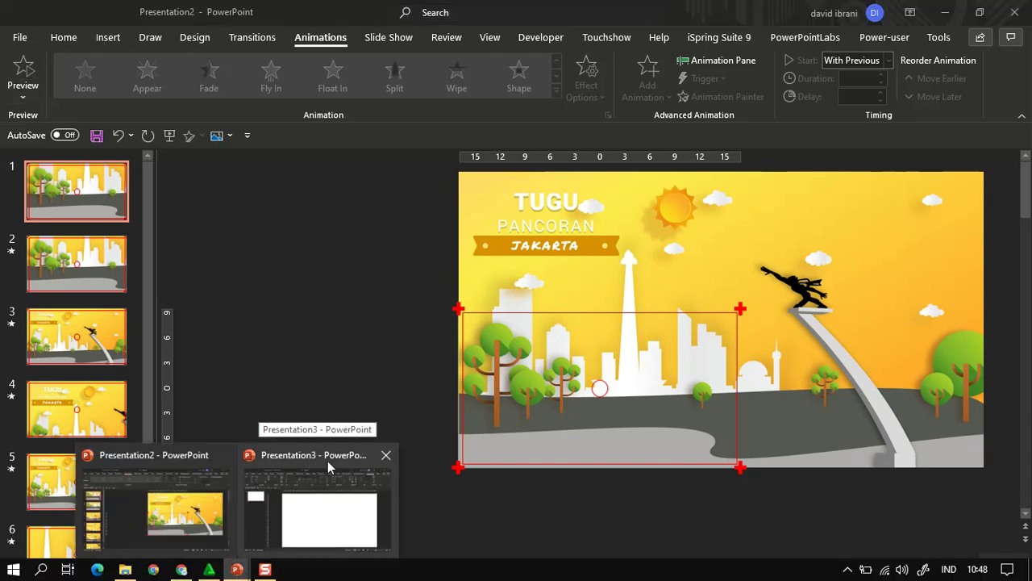
{"action": "left_click", "coordinate": [326, 461]}
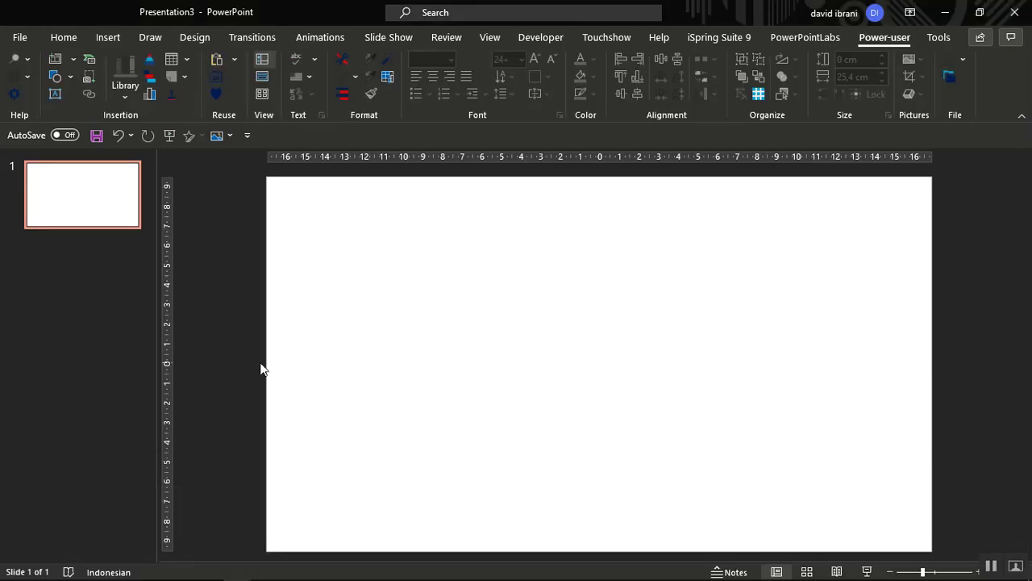
{"action": "left_click", "coordinate": [890, 571]}
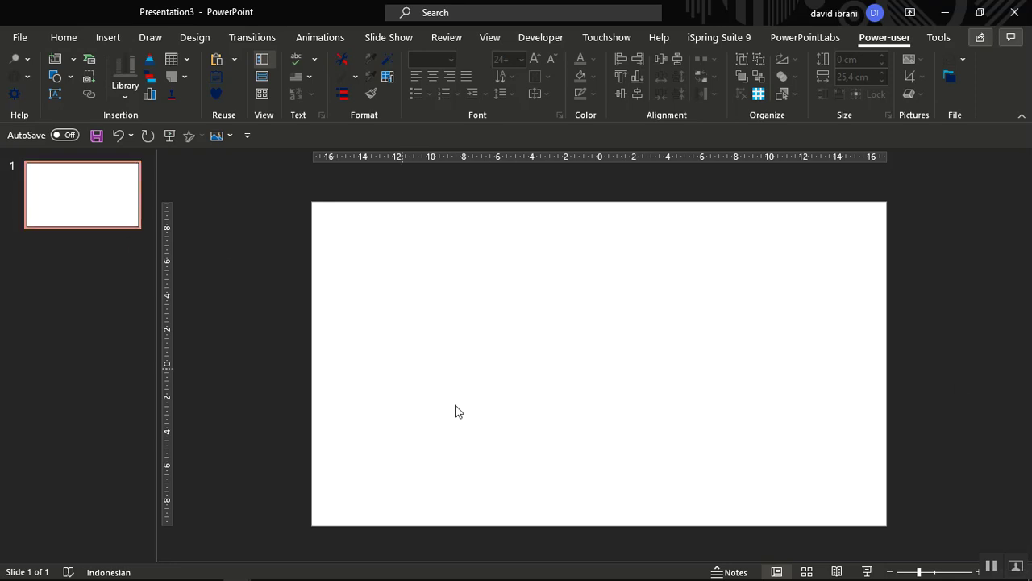
- Draw a Plus Sign shape about 2.3 cm wide and high, centred on the slide's upper-left corner
{"action": "left_click", "coordinate": [117, 37]}
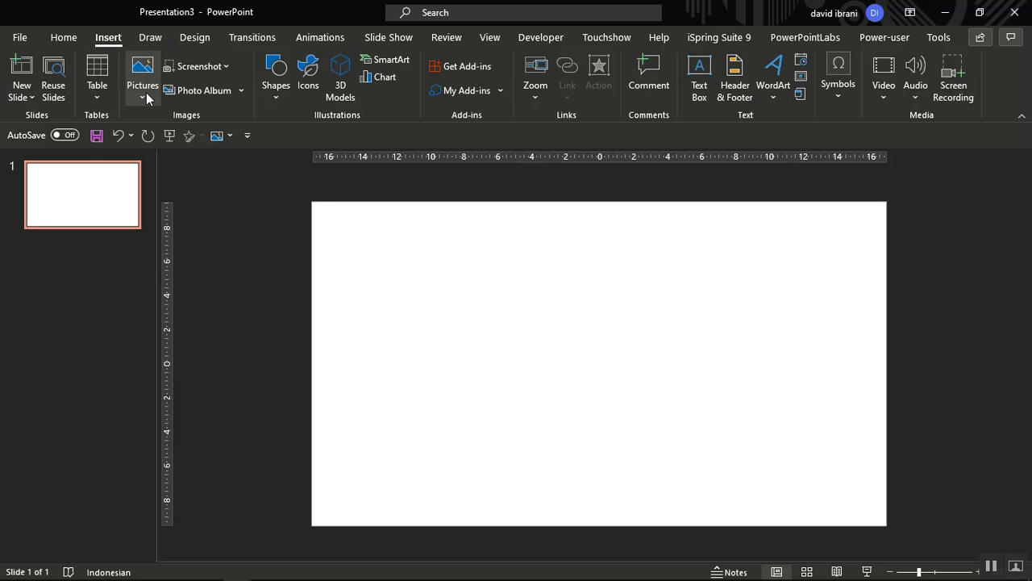
{"action": "left_click", "coordinate": [278, 98]}
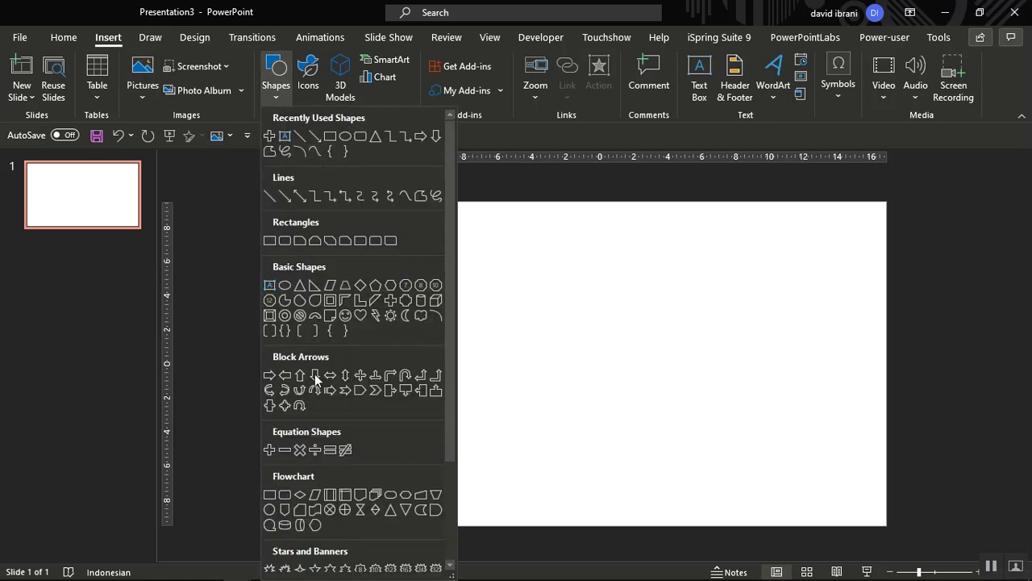
{"action": "left_click", "coordinate": [267, 452]}
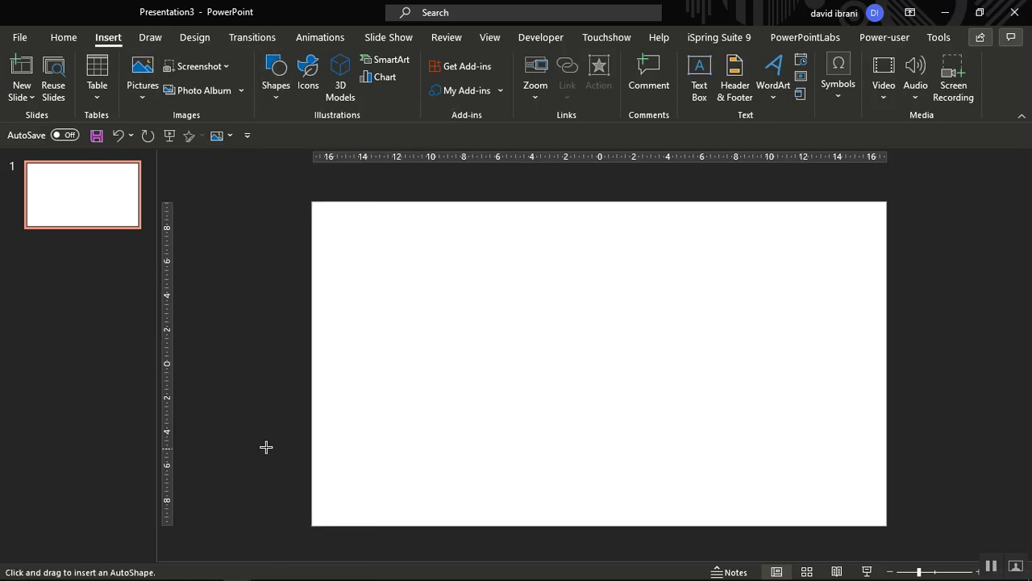
{"action": "left_click", "coordinate": [278, 97]}
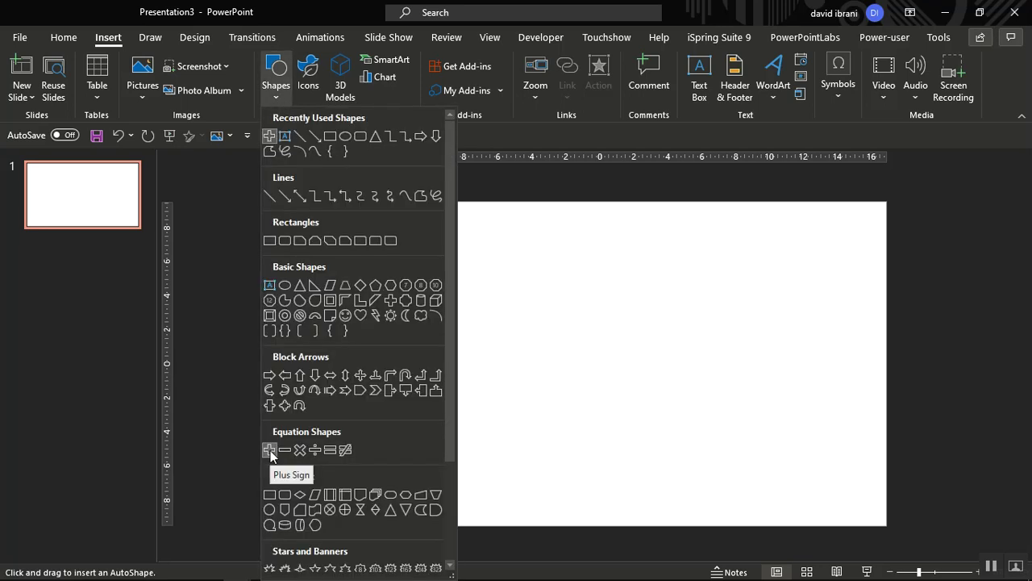
{"action": "left_click", "coordinate": [482, 185]}
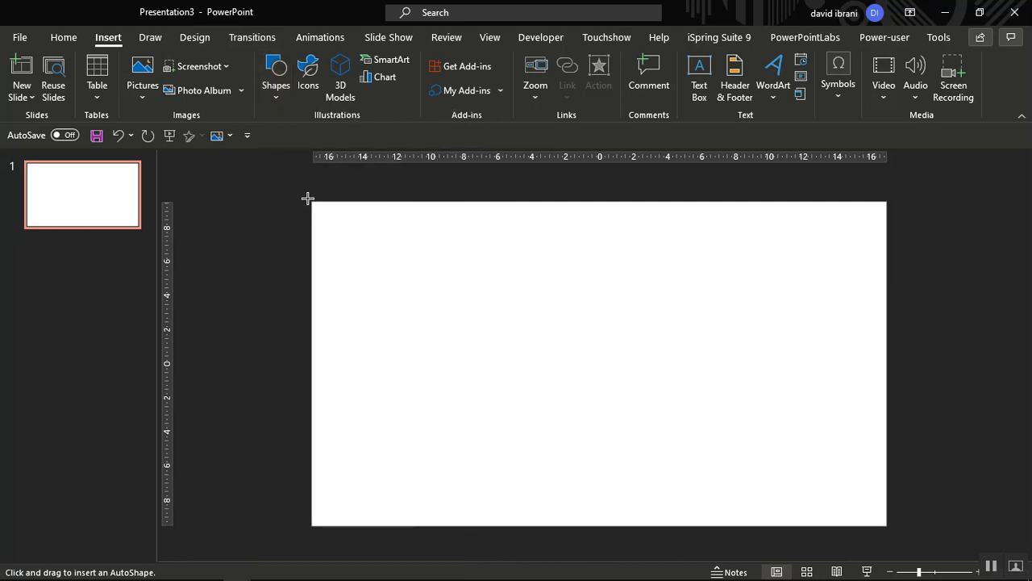
{"action": "mouse_move", "coordinate": [312, 206]}
{"action": "left_mouse_down"}
{"action": "mouse_move", "coordinate": [337, 245]}
{"action": "mouse_move", "coordinate": [317, 205]}
{"action": "left_mouse_up"}
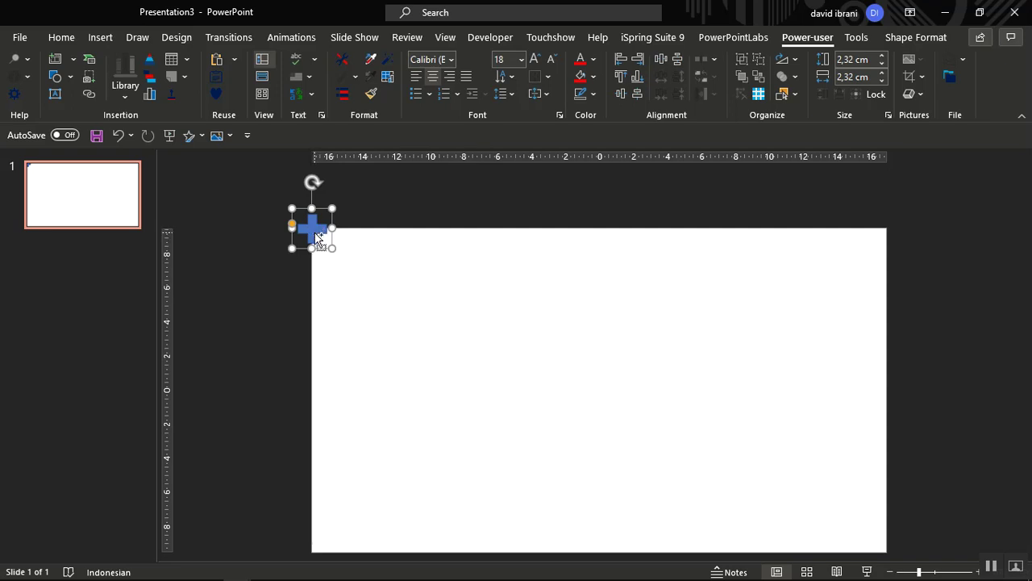
- Copy the plus sign onto the slide's lower-left corner, and copy both left plus signs onto the right corners
{"action": "left_click_drag", "start_coordinate": [318, 239], "coordinate": [316, 527]}
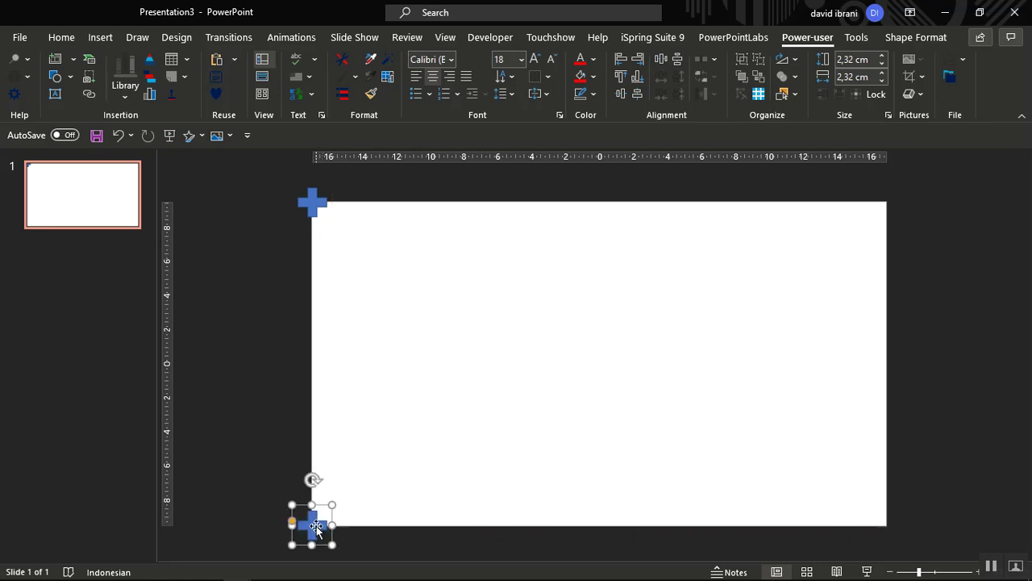
{"action": "left_click", "coordinate": [315, 206], "text": "shift"}
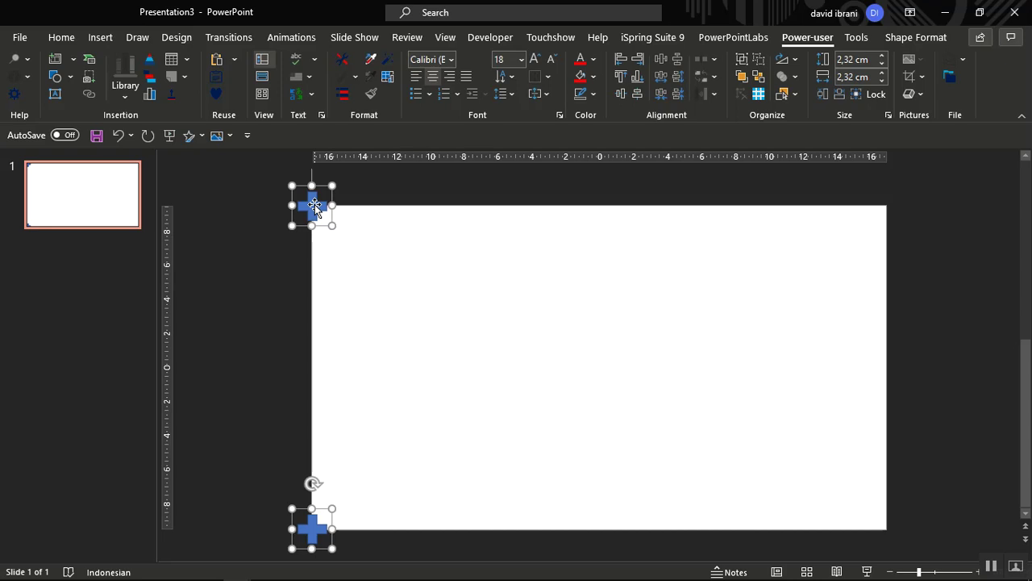
{"action": "left_click_drag", "start_coordinate": [314, 204], "coordinate": [885, 198]}
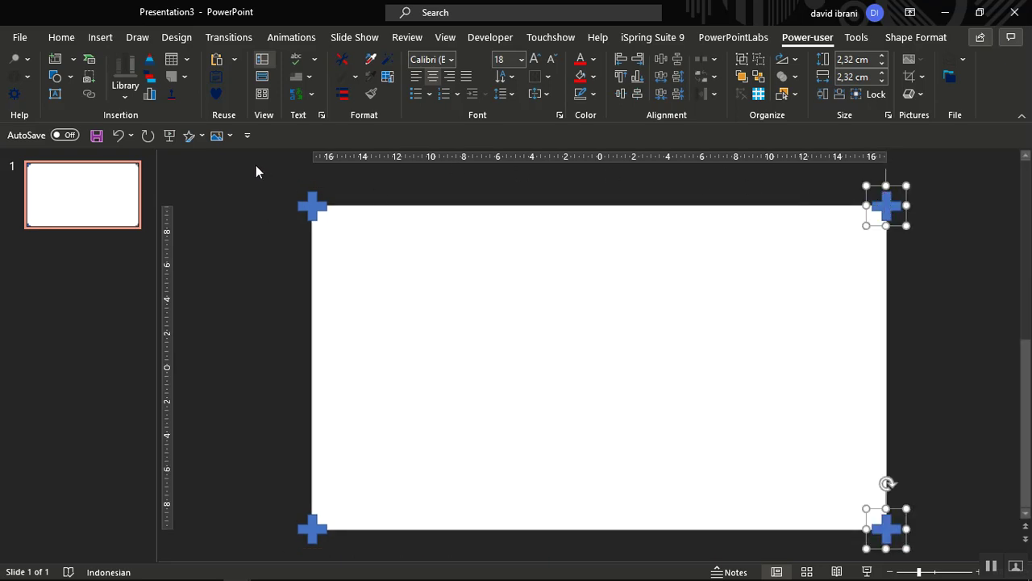
{"action": "left_click", "coordinate": [256, 193]}
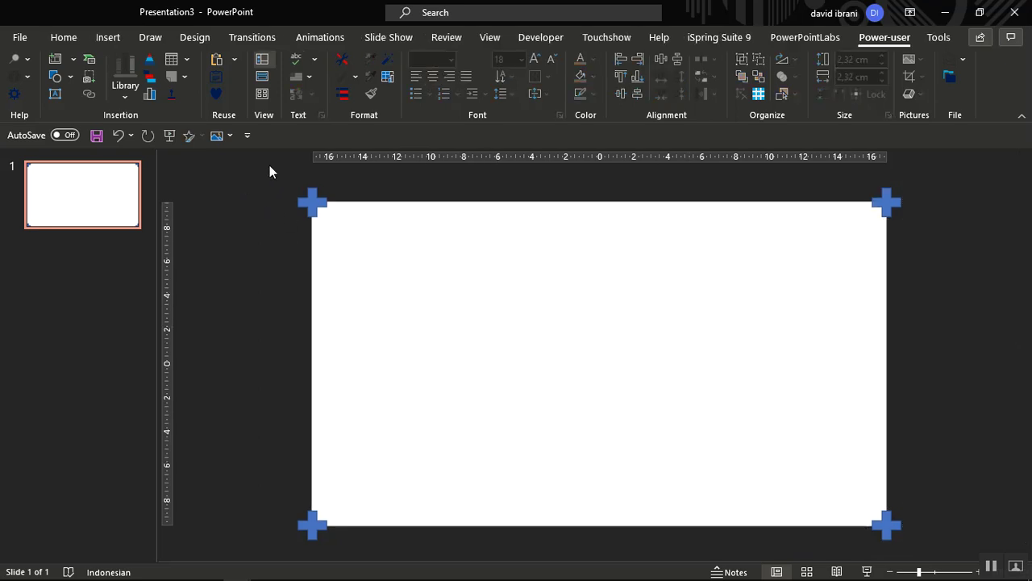
- Select all four corner plus signs and group them into one object
{"action": "left_click_drag", "start_coordinate": [273, 176], "coordinate": [926, 554]}
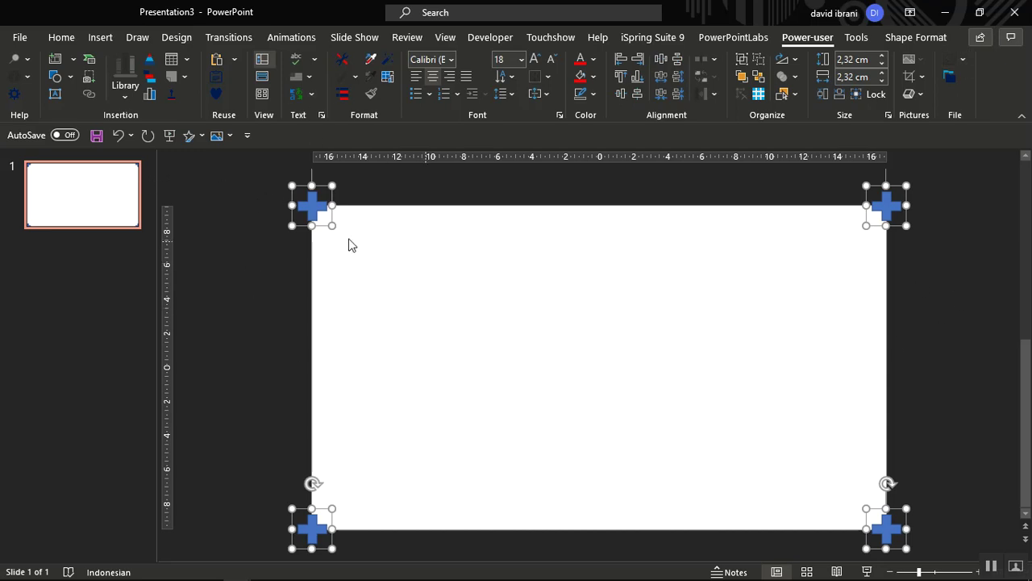
{"action": "left_click", "coordinate": [270, 267]}
{"action": "left_click", "coordinate": [313, 199]}
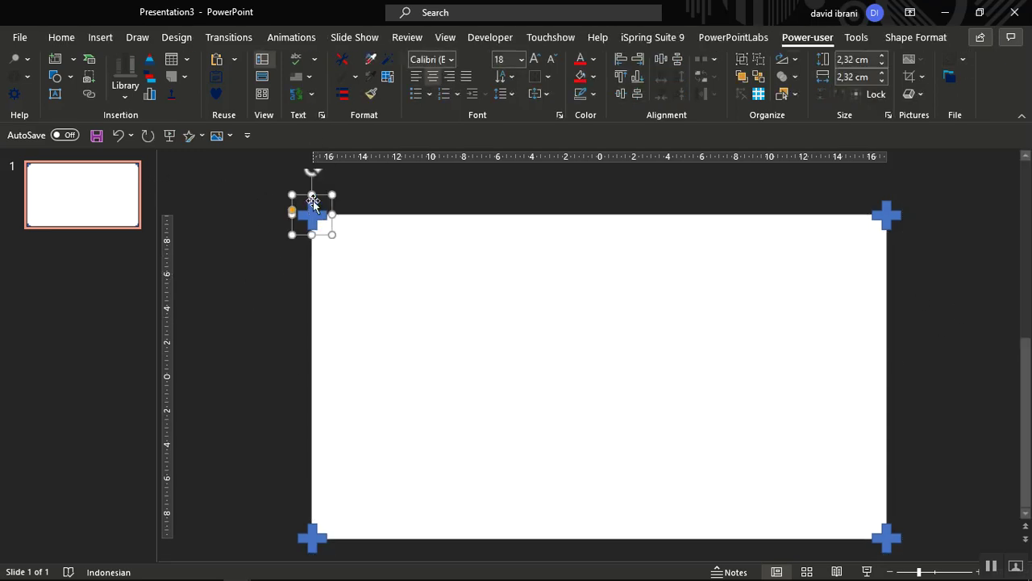
{"action": "left_click", "coordinate": [886, 216], "text": "shift"}
{"action": "left_click", "coordinate": [888, 539], "text": "shift"}
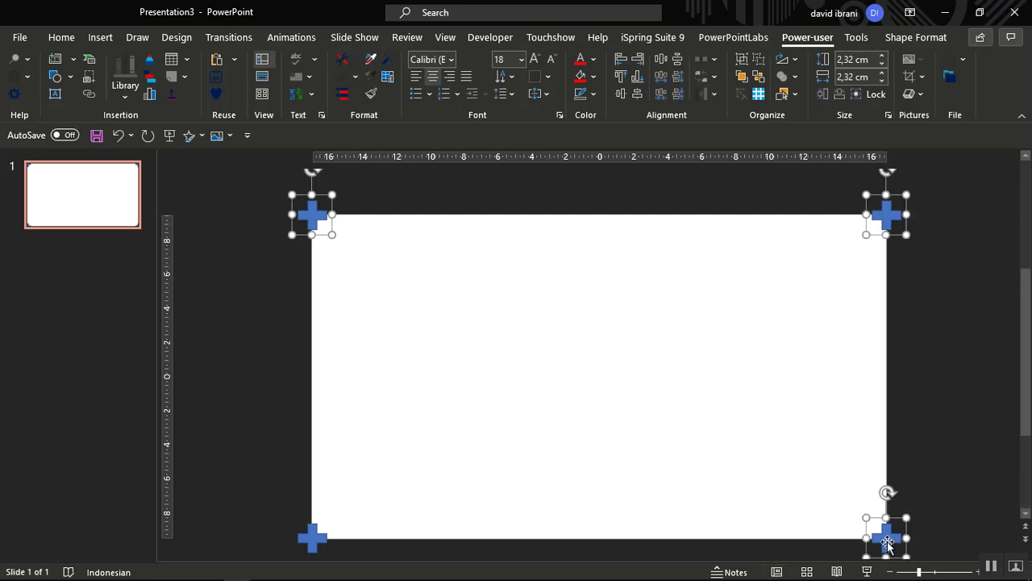
{"action": "left_click", "coordinate": [313, 540], "text": "shift"}
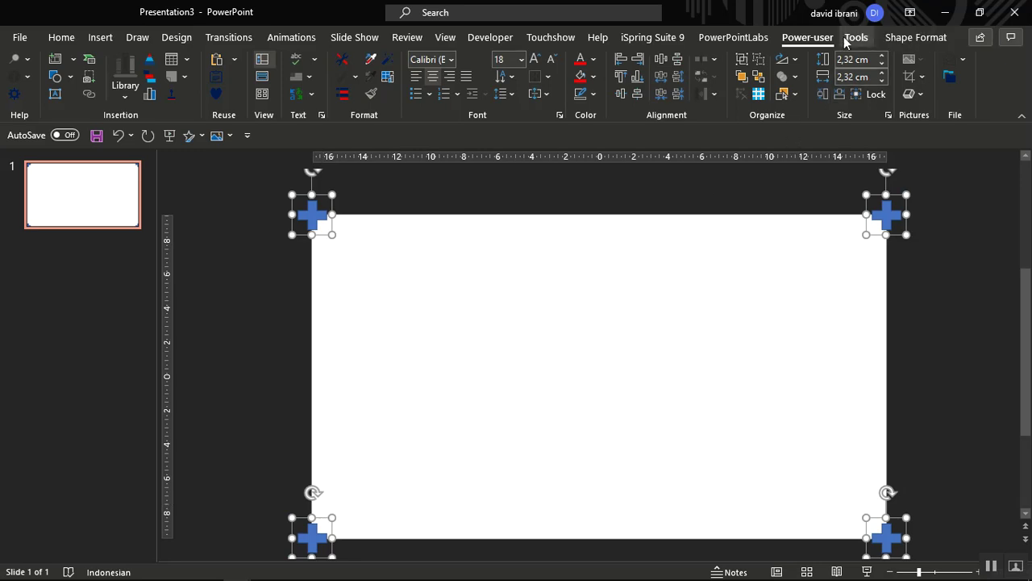
{"action": "left_click", "coordinate": [910, 39]}
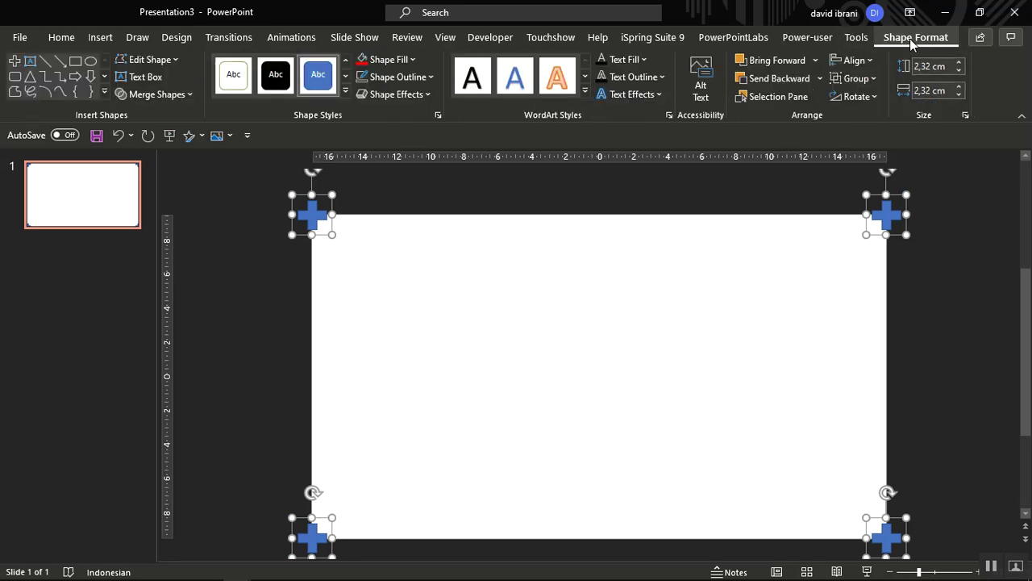
{"action": "left_click", "coordinate": [874, 80]}
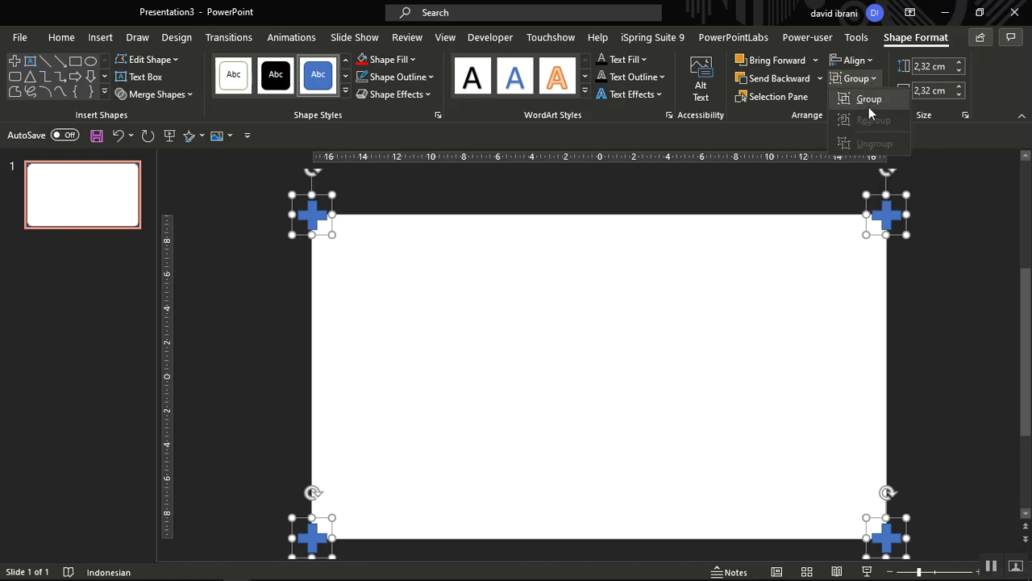
{"action": "left_click", "coordinate": [869, 107]}
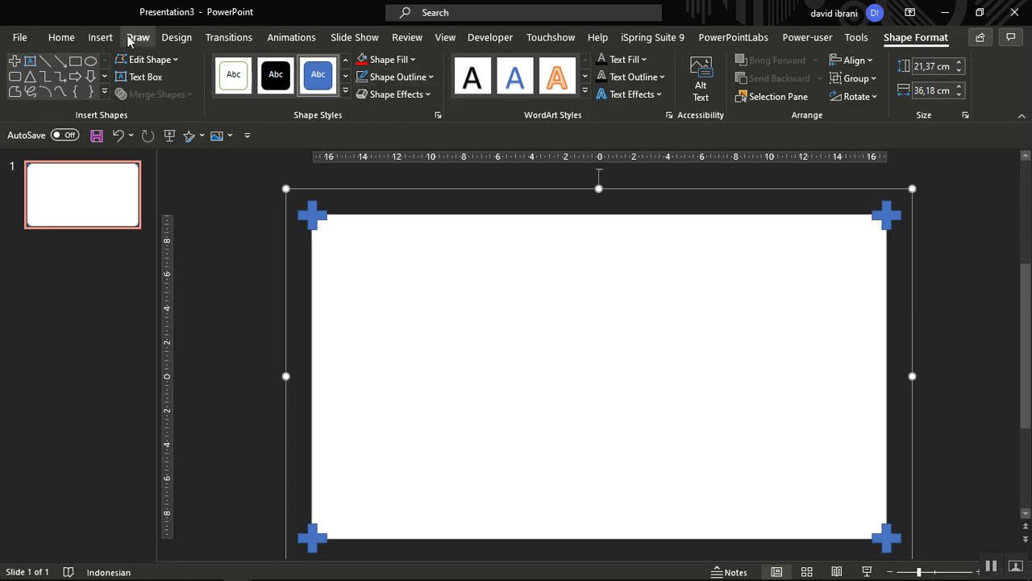
- Draw a rectangle about 32.8 cm wide and 18 cm high just inside the slide edges, between the corner plus signs
{"action": "left_click", "coordinate": [101, 37]}
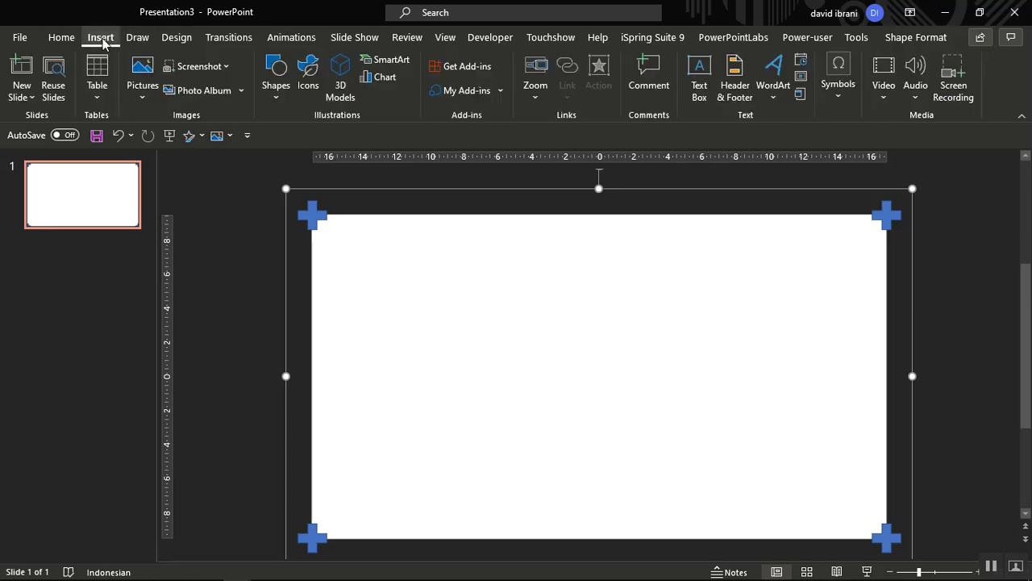
{"action": "left_click", "coordinate": [273, 99]}
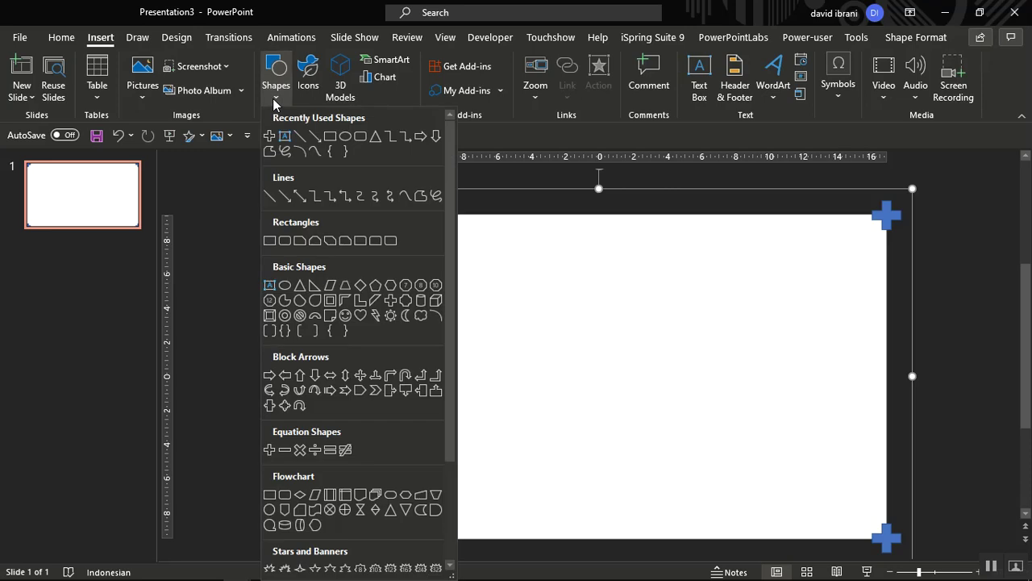
{"action": "left_click", "coordinate": [331, 137]}
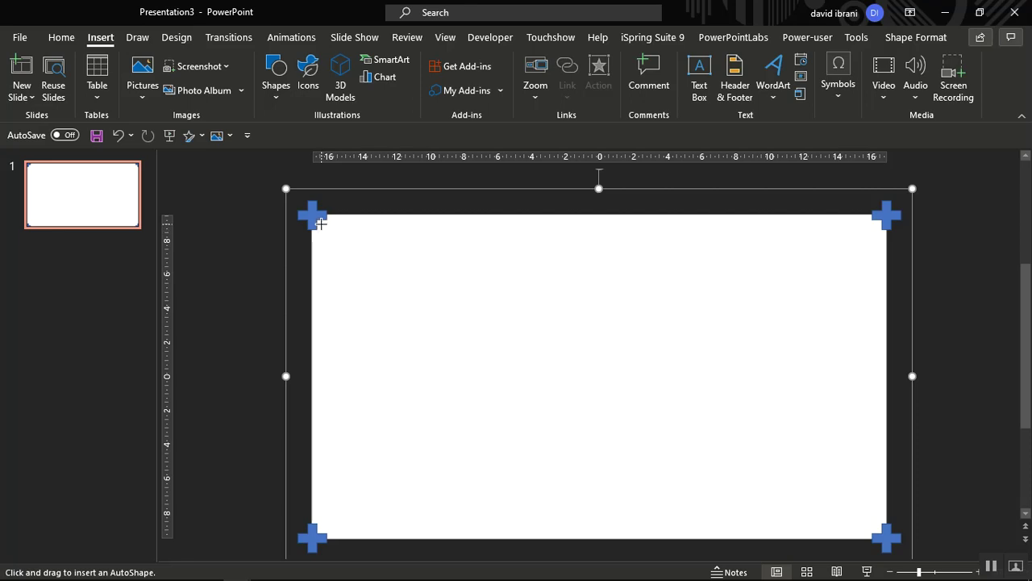
{"action": "left_click_drag", "start_coordinate": [321, 223], "coordinate": [878, 530]}
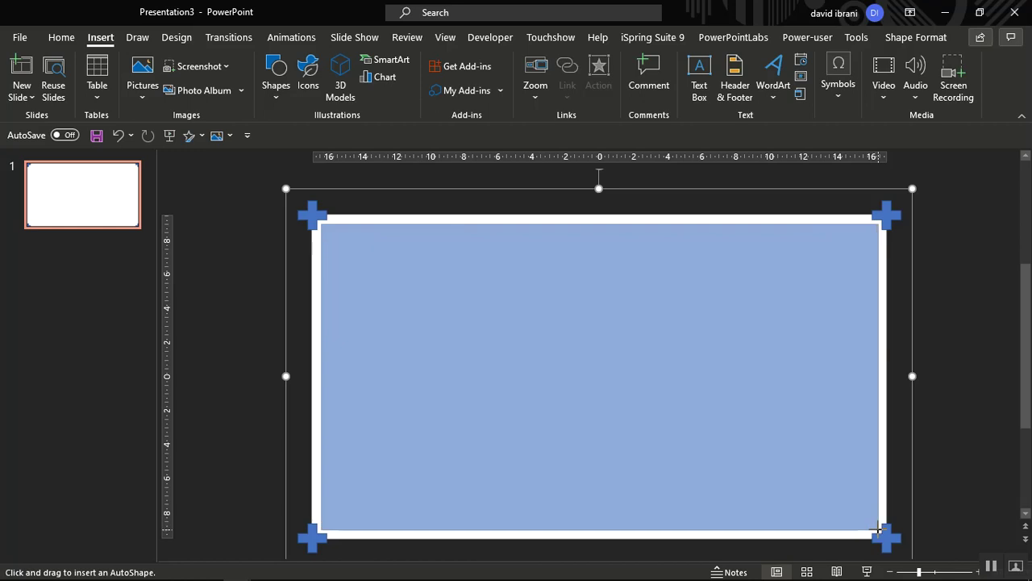
{"action": "left_click_drag", "start_coordinate": [878, 529], "coordinate": [878, 529]}
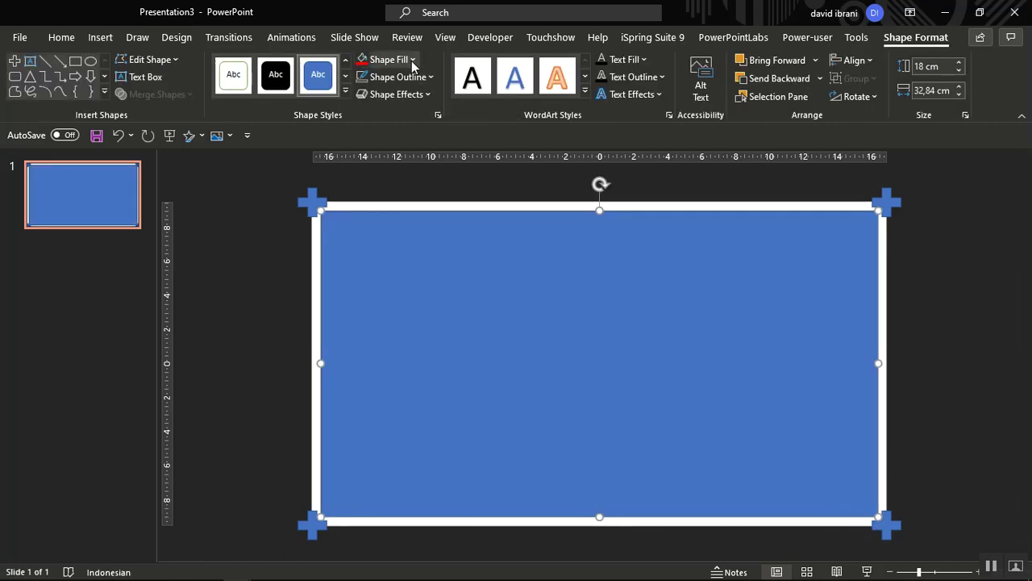
- Give the rectangle no fill and a standard red outline
{"action": "left_click", "coordinate": [413, 60]}
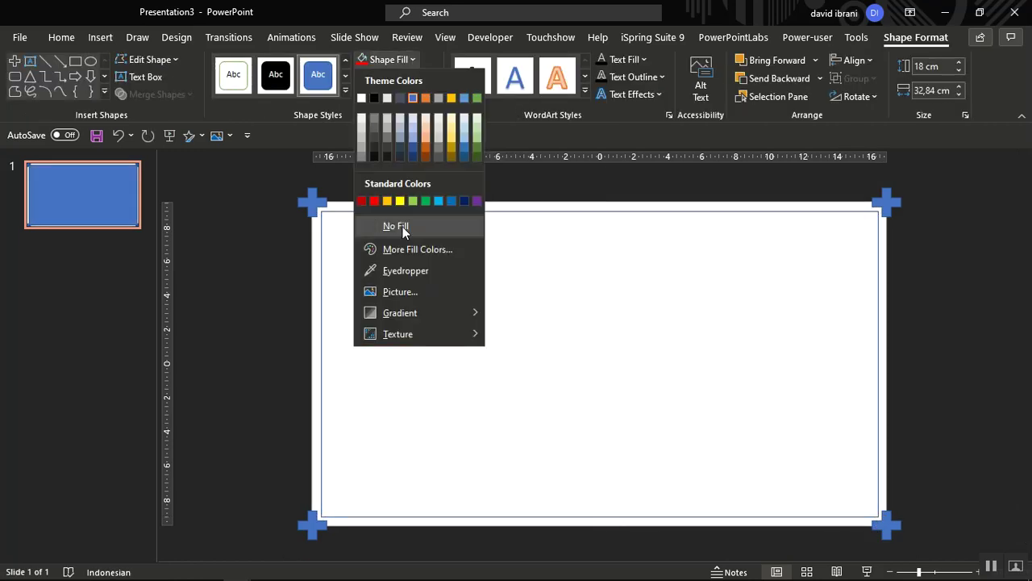
{"action": "left_click", "coordinate": [403, 226]}
{"action": "left_click", "coordinate": [432, 77]}
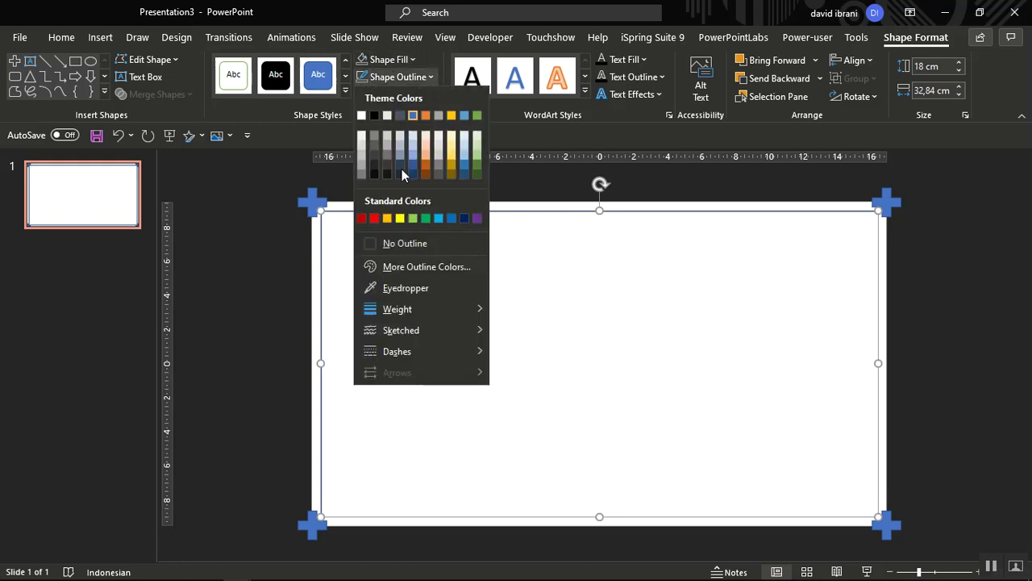
{"action": "left_click", "coordinate": [375, 219]}
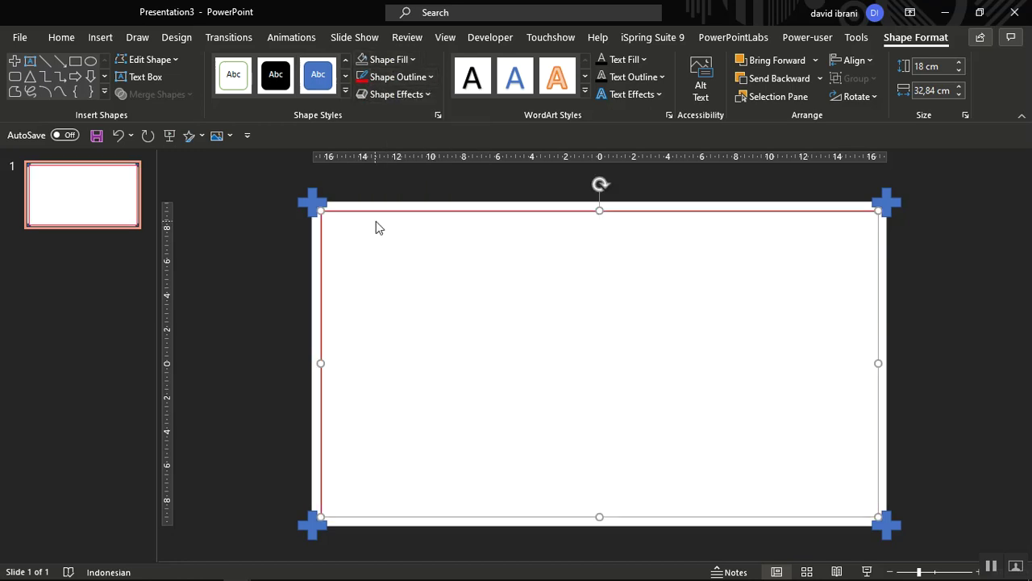
{"action": "left_click", "coordinate": [266, 181]}
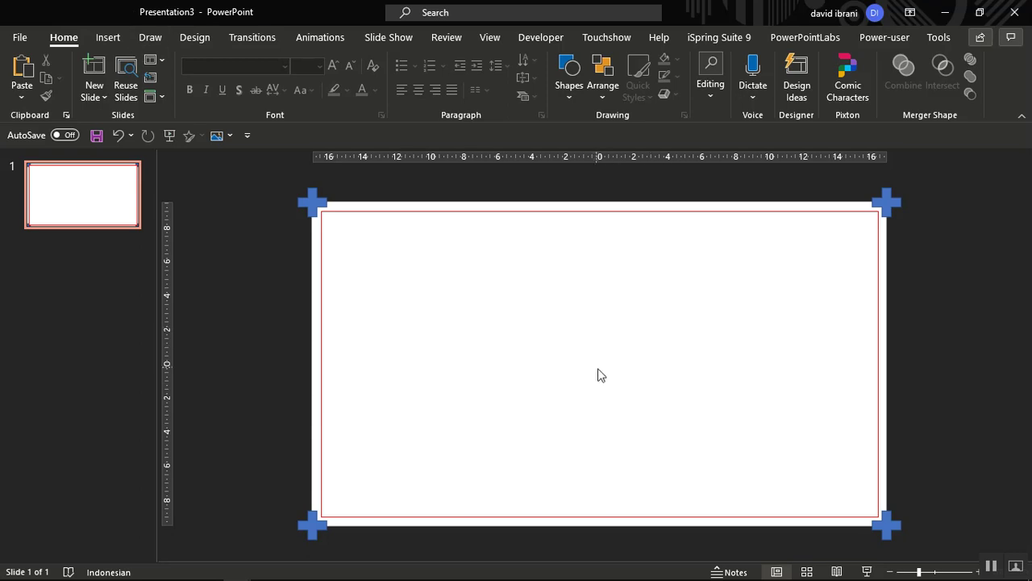
- Draw a circle about 2.2 cm in diameter near the middle of the slide
{"action": "left_click", "coordinate": [109, 38]}
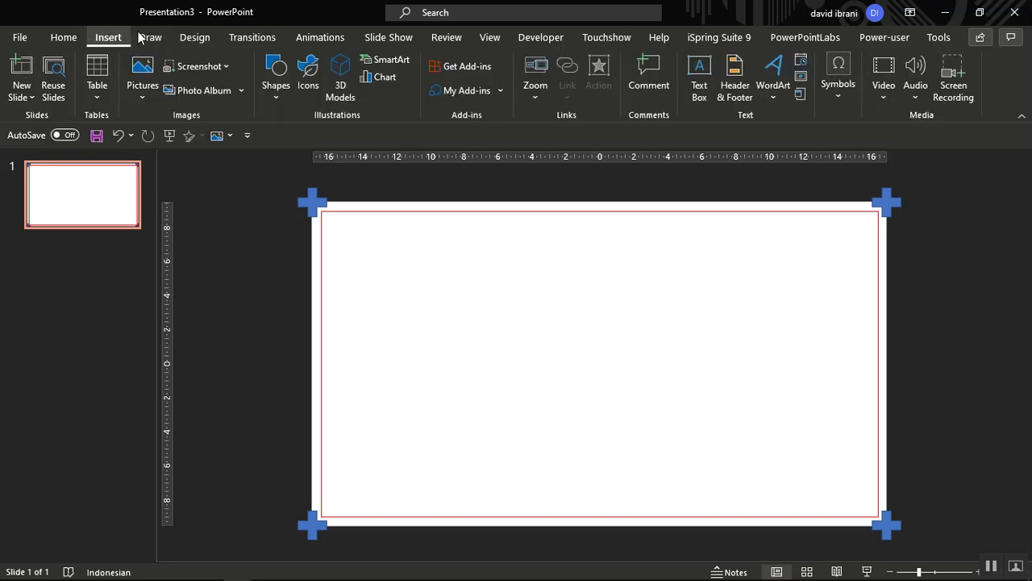
{"action": "left_click", "coordinate": [274, 98]}
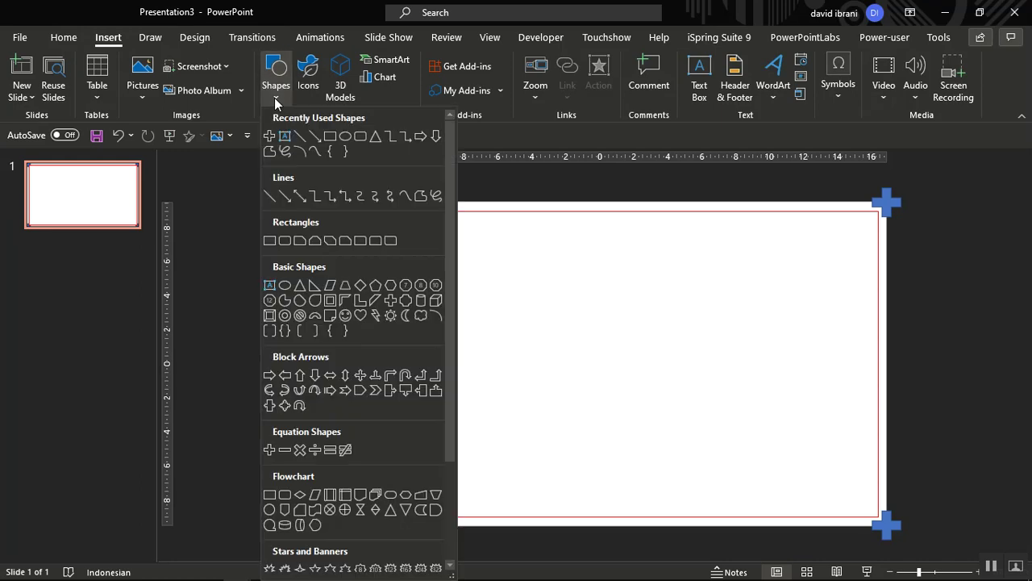
{"action": "left_click", "coordinate": [347, 137]}
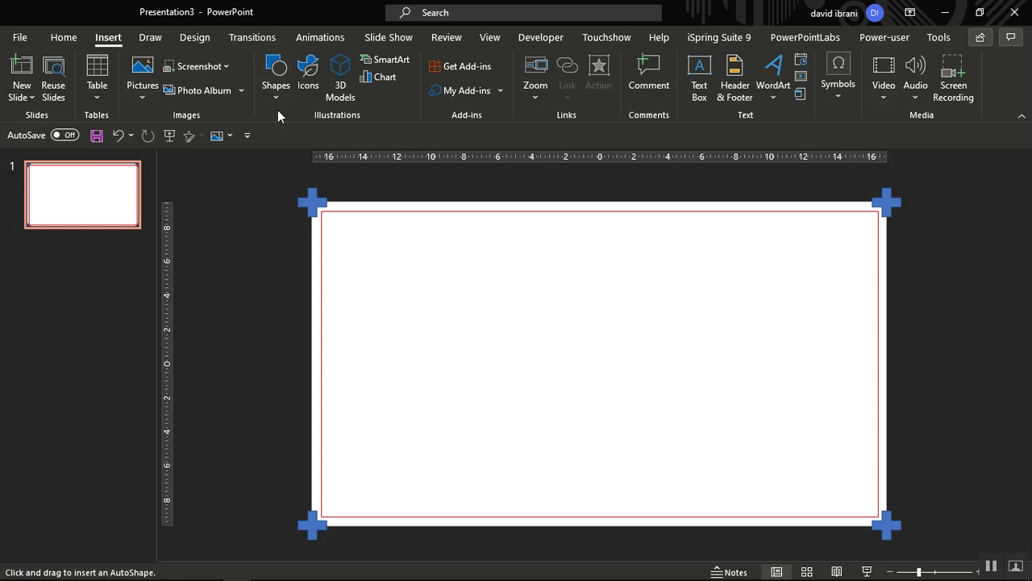
{"action": "left_click", "coordinate": [275, 88]}
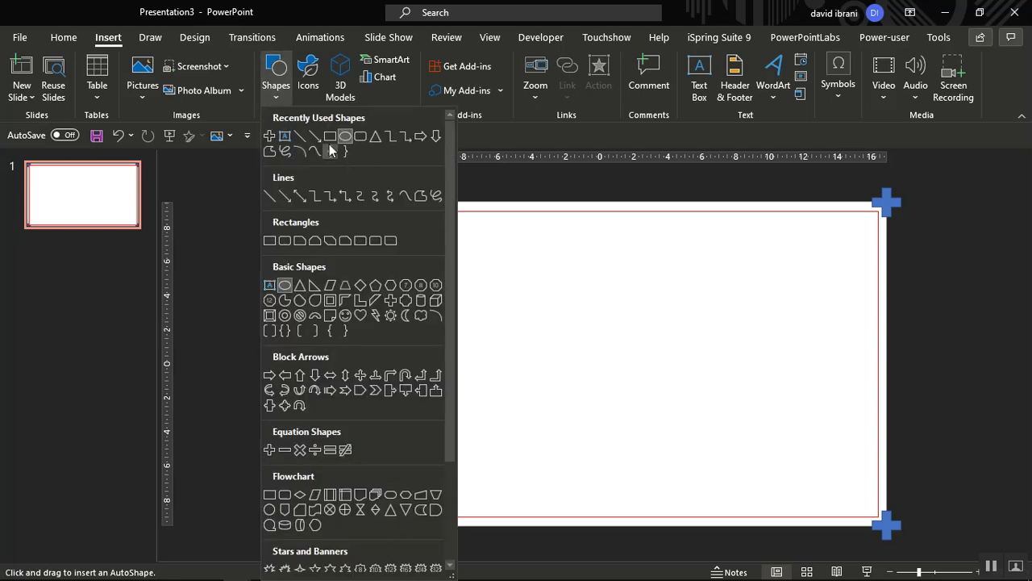
{"action": "left_click", "coordinate": [344, 137]}
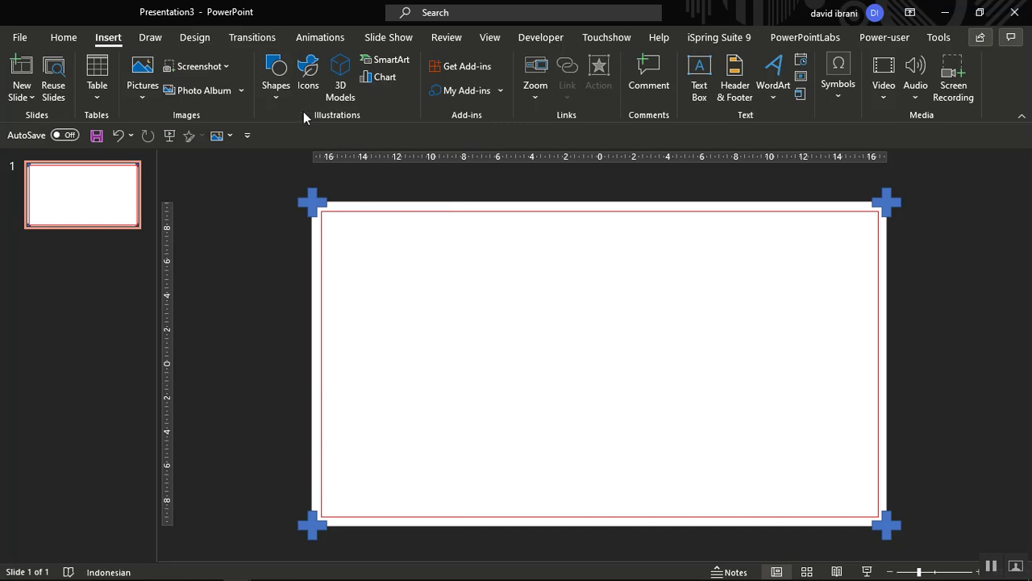
{"action": "left_click", "coordinate": [279, 97]}
{"action": "left_click", "coordinate": [345, 137]}
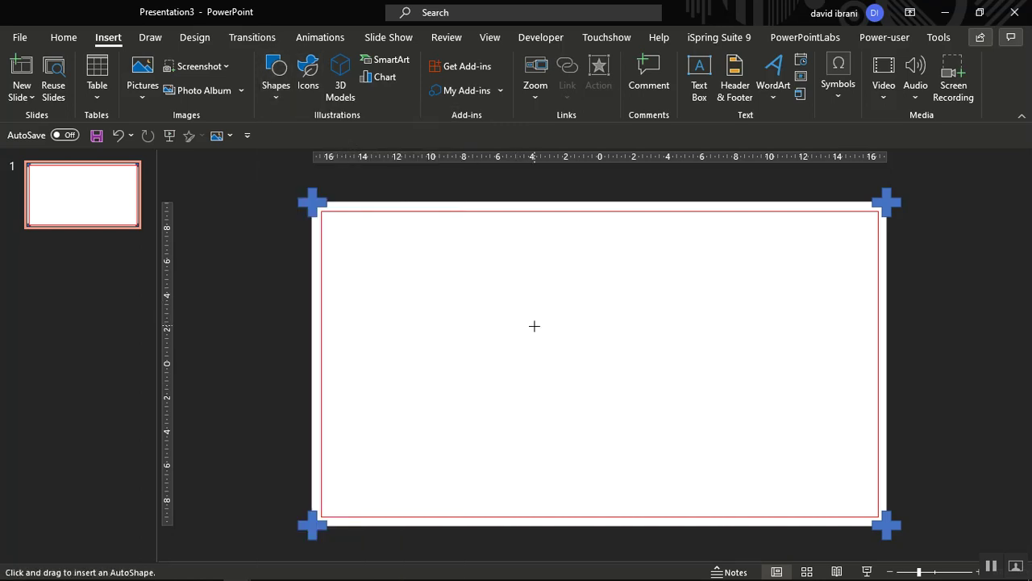
{"action": "left_click_drag", "start_coordinate": [534, 326], "coordinate": [565, 363]}
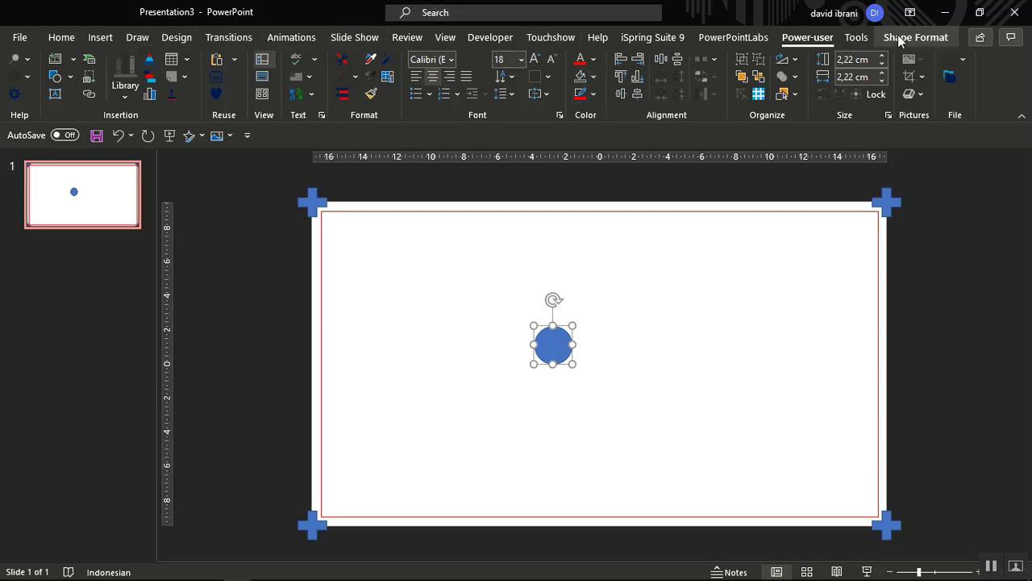
- Give the circle no fill and a red outline, and move it to the exact center of the slide
{"action": "left_click", "coordinate": [899, 39]}
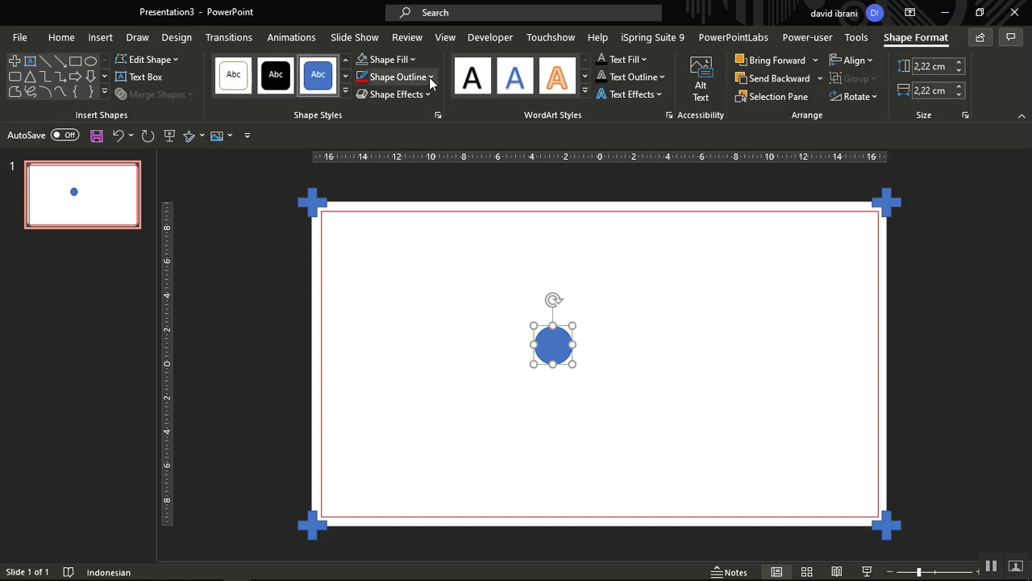
{"action": "left_click", "coordinate": [370, 66]}
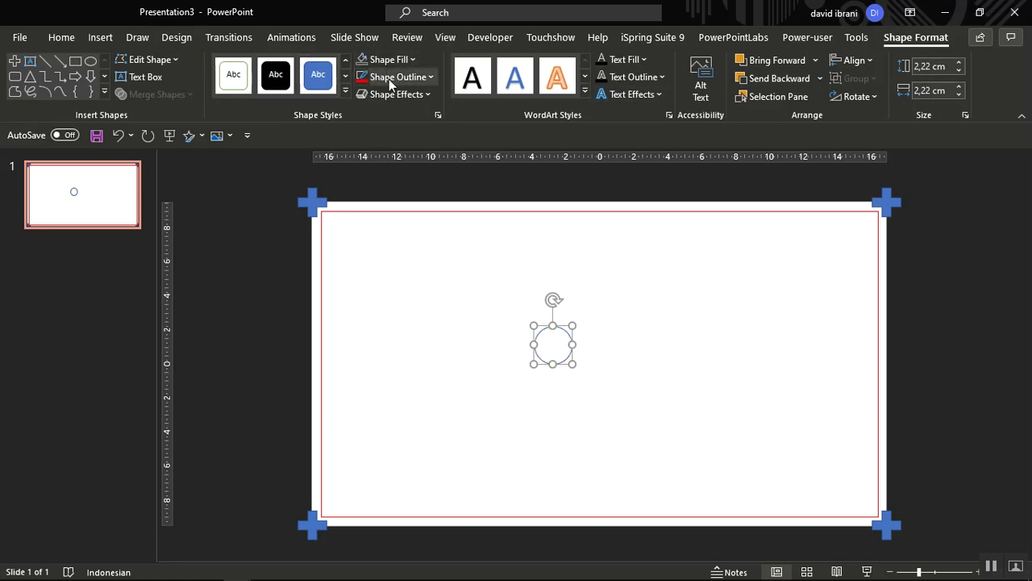
{"action": "left_click", "coordinate": [365, 78]}
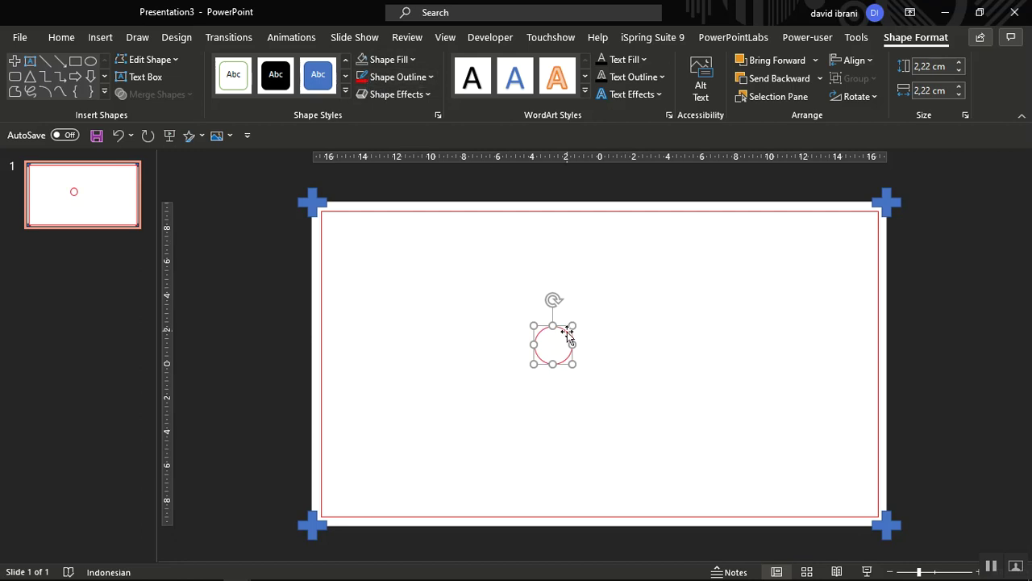
{"action": "left_click_drag", "start_coordinate": [562, 330], "coordinate": [607, 351]}
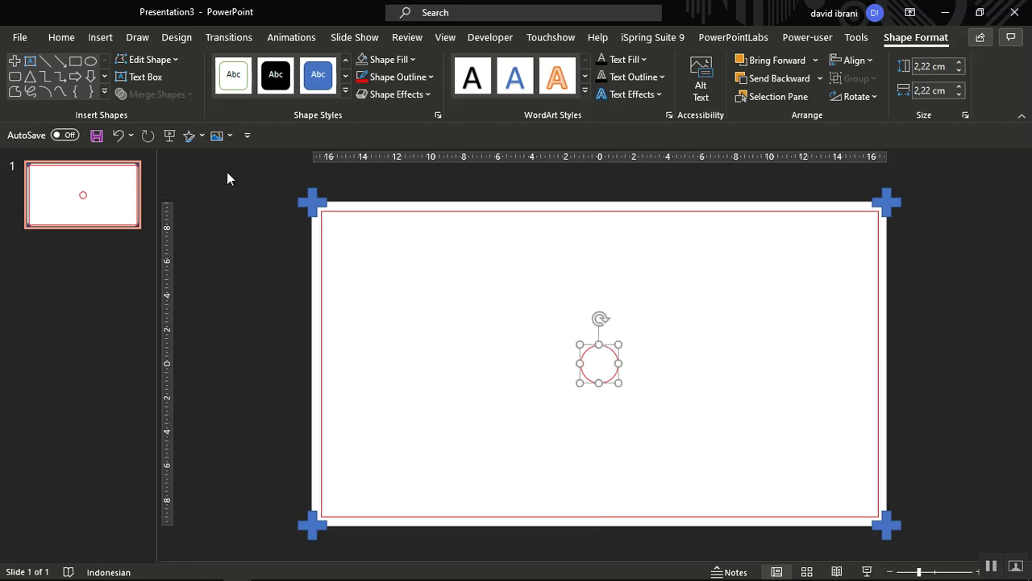
{"action": "left_click", "coordinate": [250, 176]}
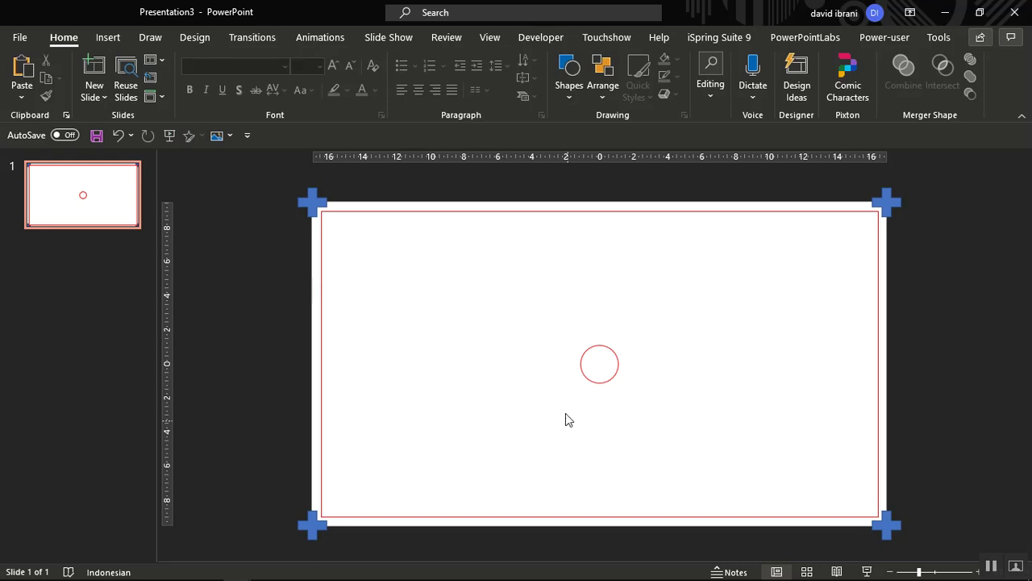
- Group the corner plus signs, rectangle and circle, and apply the red outline to the whole group
{"action": "left_click_drag", "start_coordinate": [280, 168], "coordinate": [942, 562]}
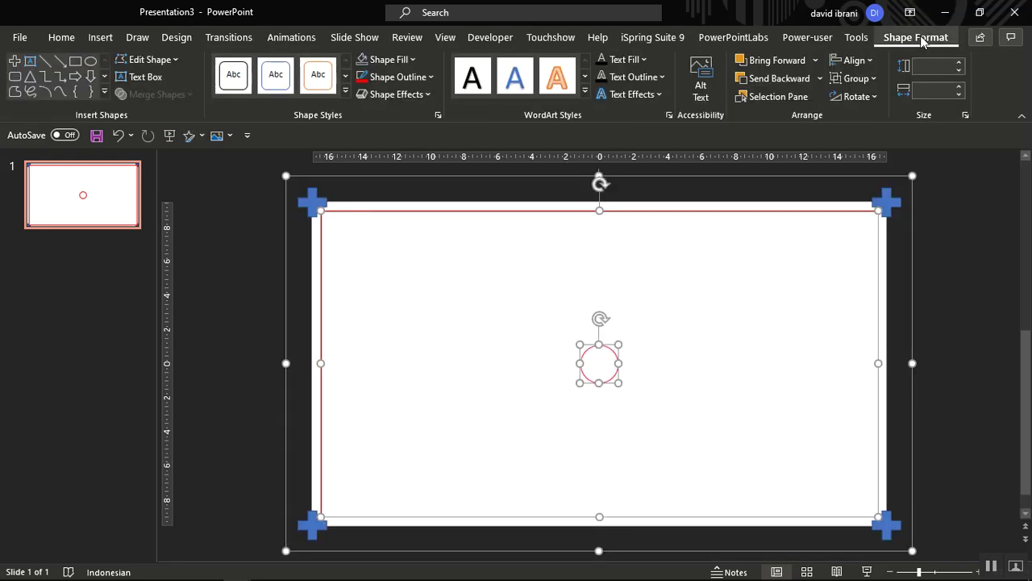
{"action": "left_click", "coordinate": [872, 79]}
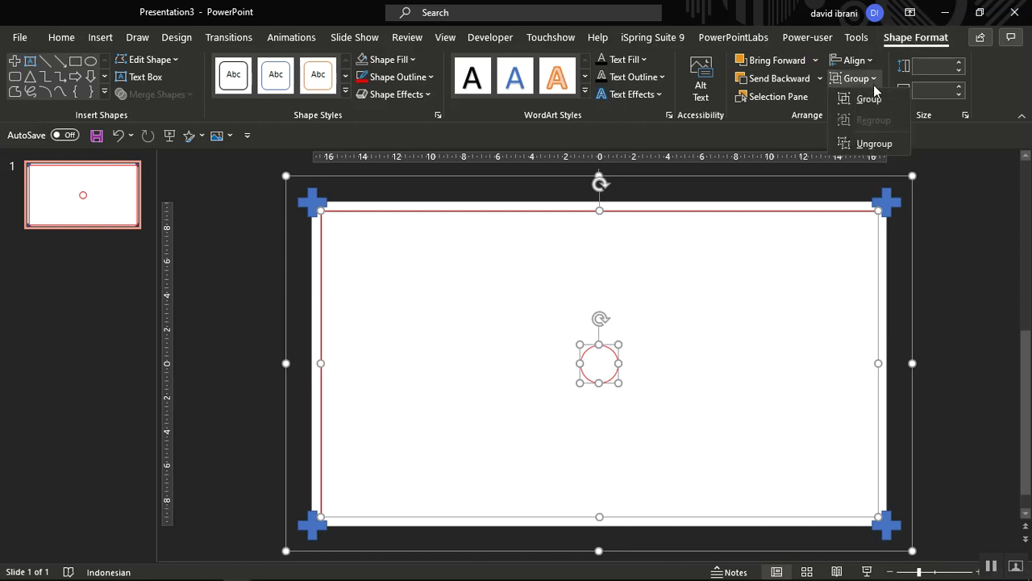
{"action": "left_click", "coordinate": [869, 98]}
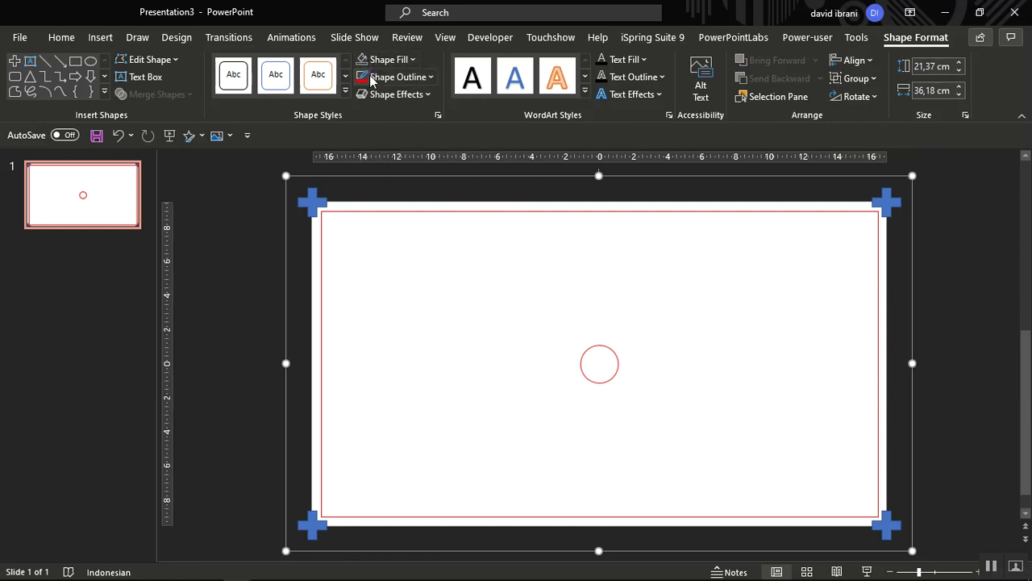
{"action": "left_click", "coordinate": [247, 243]}
{"action": "left_click", "coordinate": [890, 205]}
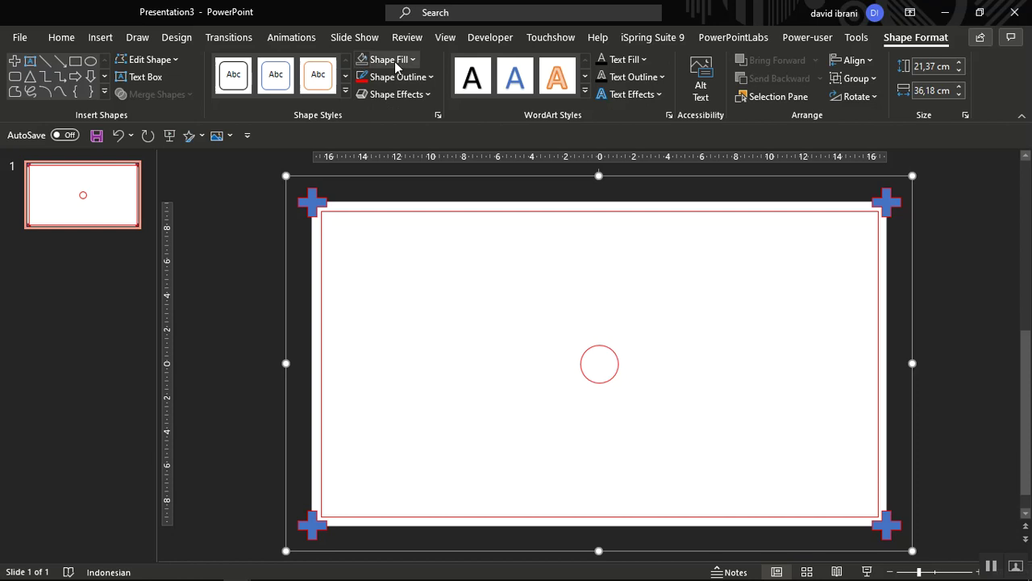
- Ungroup the camera guide and fill the four corner plus signs with standard red
{"action": "left_click", "coordinate": [868, 79]}
{"action": "left_click", "coordinate": [872, 143]}
{"action": "left_click", "coordinate": [965, 254]}
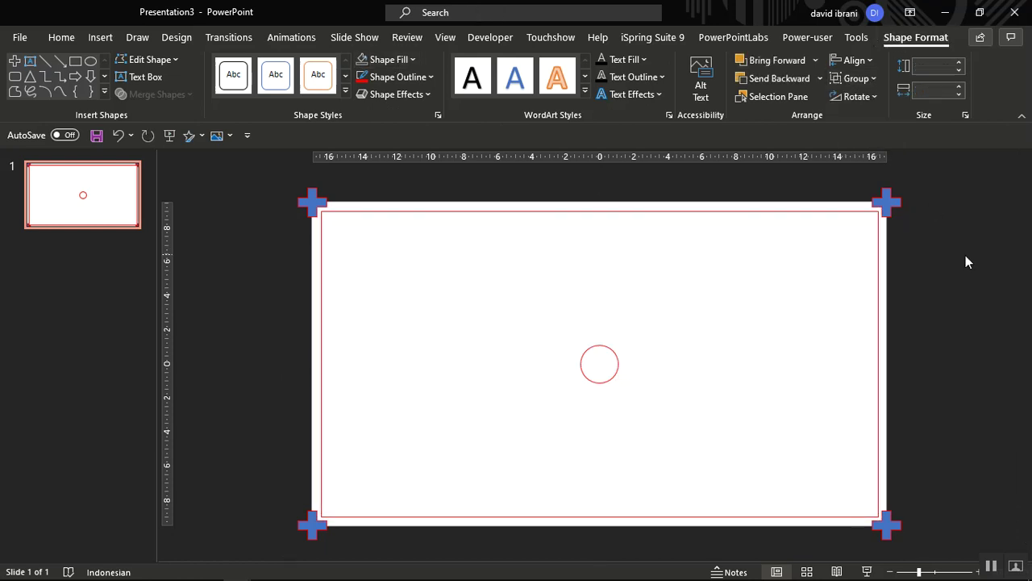
{"action": "left_click", "coordinate": [890, 206]}
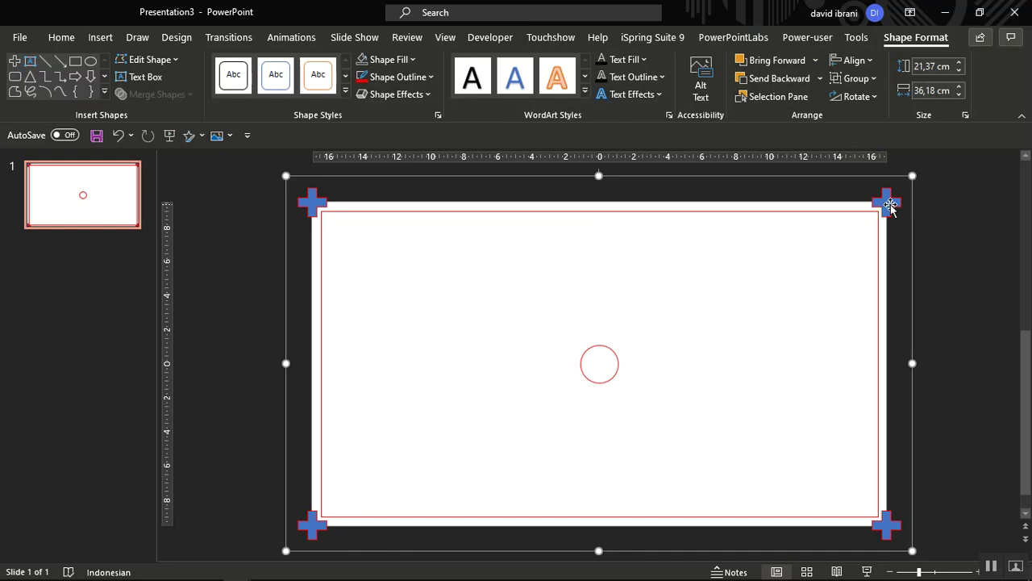
{"action": "left_click", "coordinate": [406, 64]}
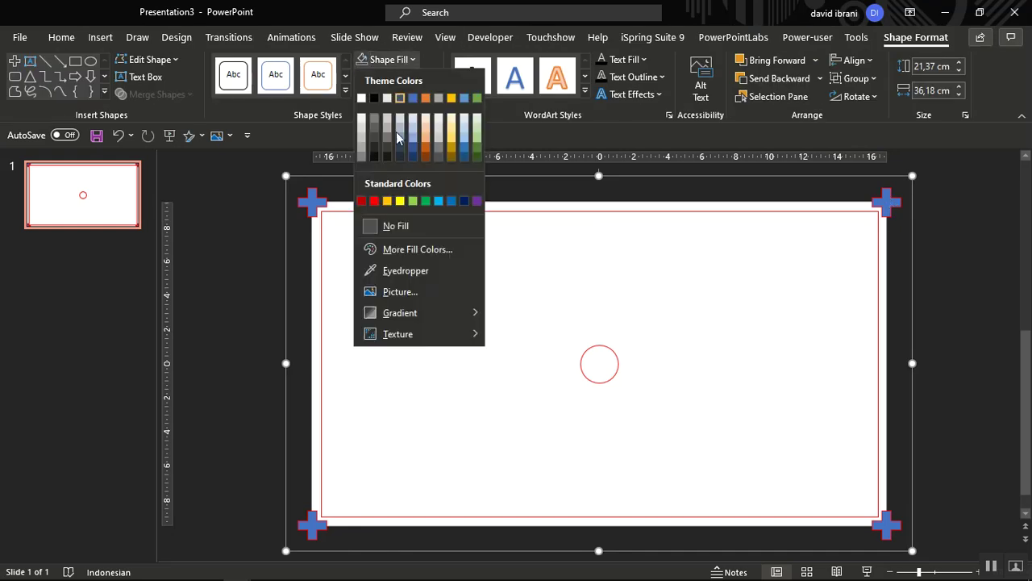
{"action": "left_click", "coordinate": [374, 201]}
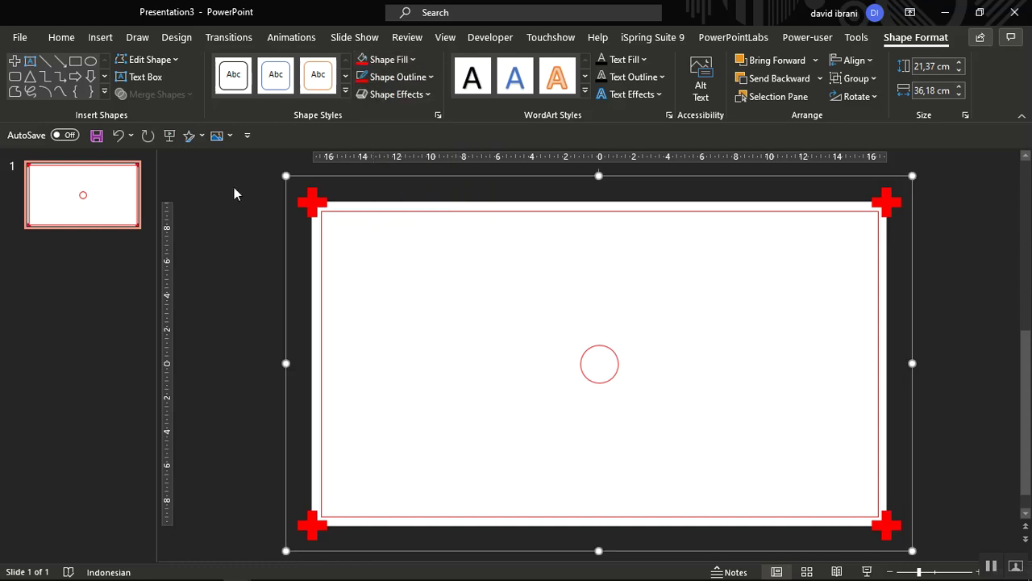
{"action": "left_click", "coordinate": [263, 167]}
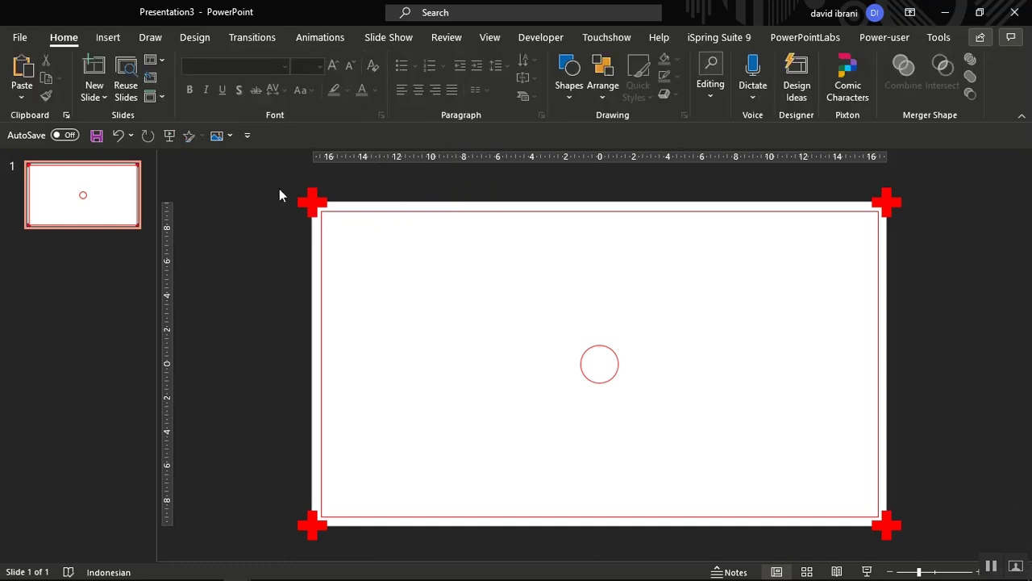
- Select the plus signs, rectangle and circle and group them into one camera-frame object
{"action": "left_click_drag", "start_coordinate": [266, 172], "coordinate": [961, 556]}
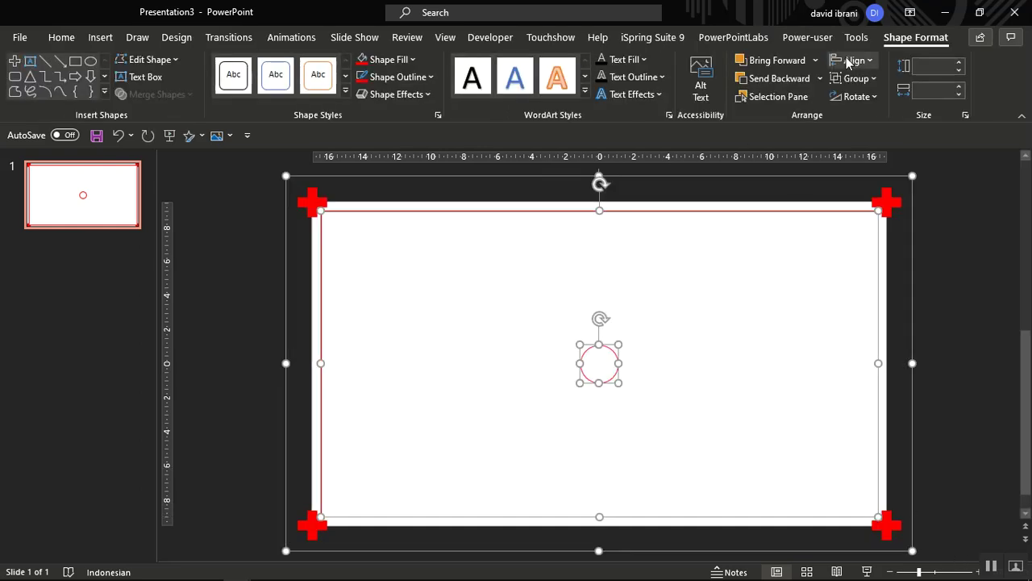
{"action": "left_click", "coordinate": [860, 79]}
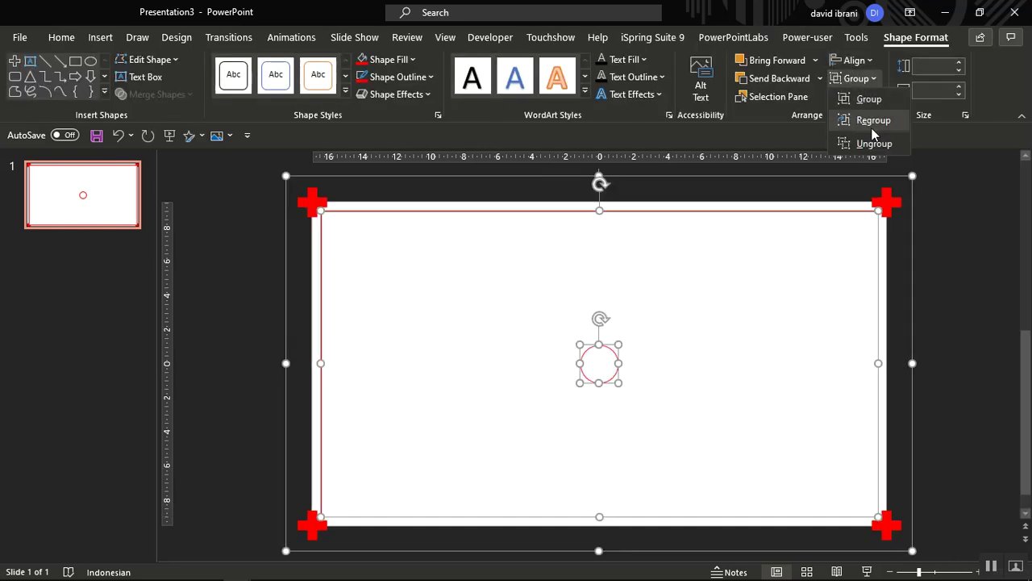
{"action": "left_click", "coordinate": [863, 101]}
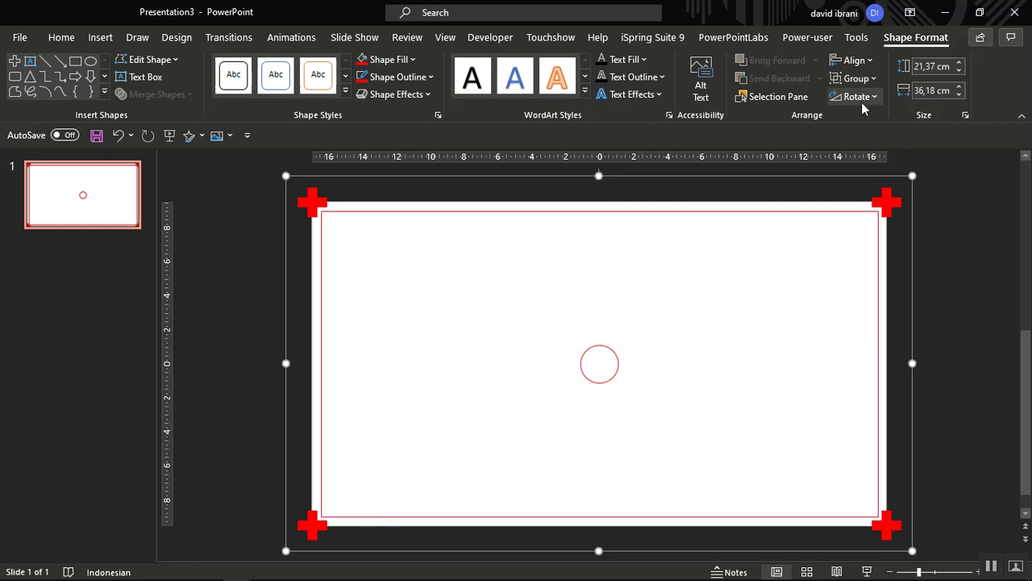
{"action": "left_click", "coordinate": [991, 225]}
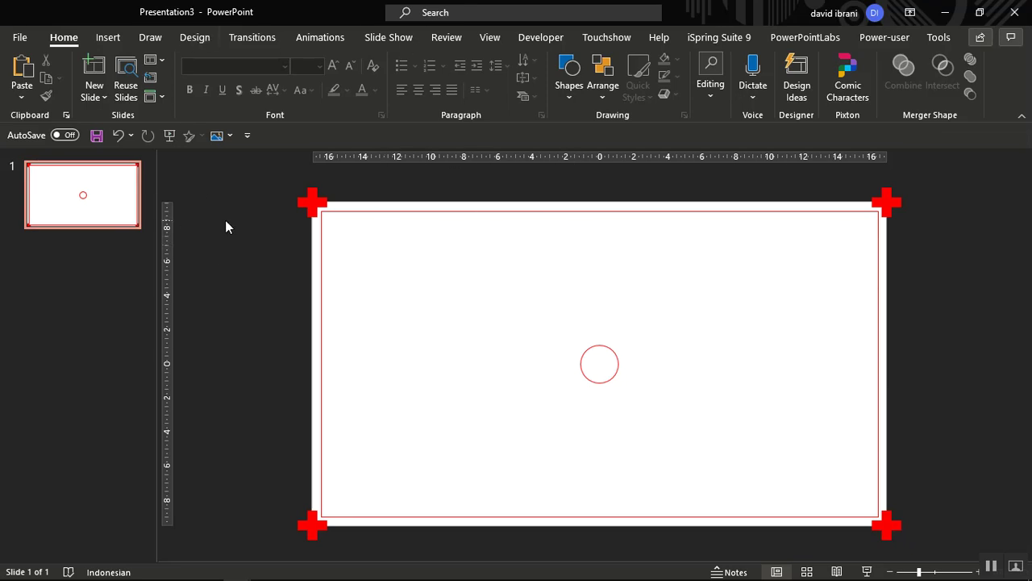
- Insert the picture Slide20.PNG from this device and send it backward behind the camera-frame guide
{"action": "left_click", "coordinate": [110, 38]}
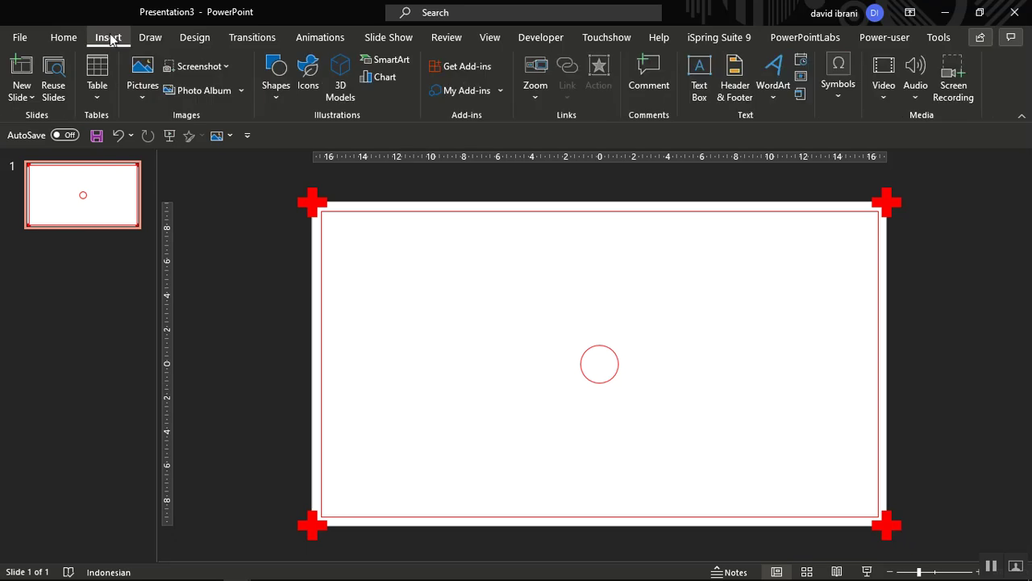
{"action": "left_click", "coordinate": [143, 98]}
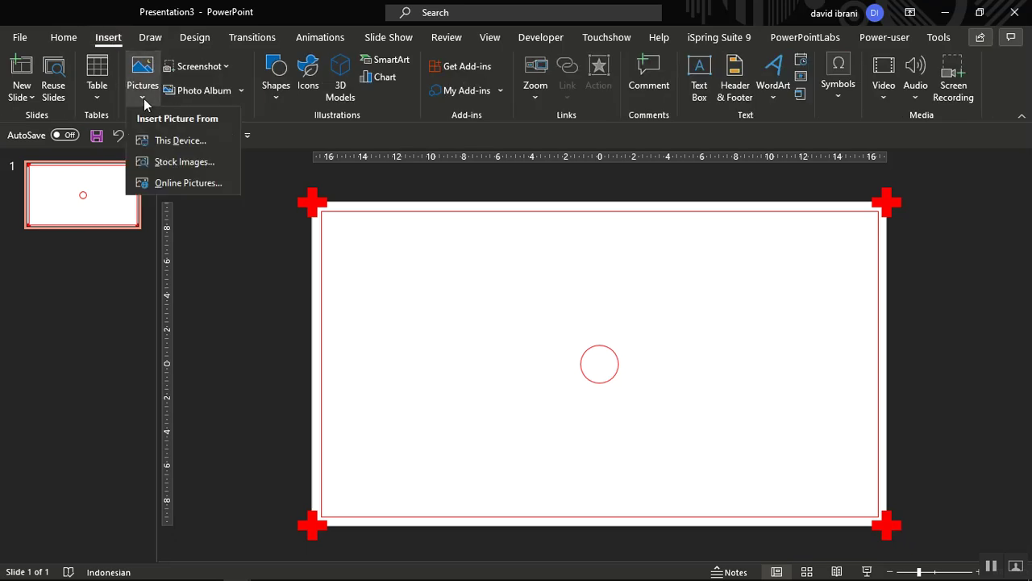
{"action": "left_click", "coordinate": [188, 141]}
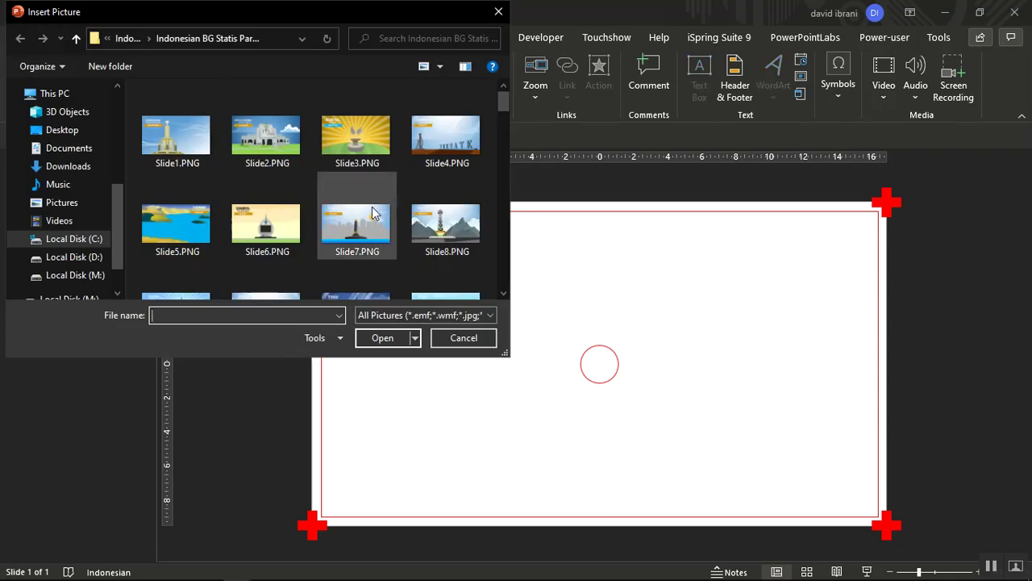
{"action": "scroll", "coordinate": [372, 207], "scroll_direction": "down", "scroll_amount": 1}
{"action": "scroll", "coordinate": [375, 208], "scroll_direction": "down", "scroll_amount": 2}
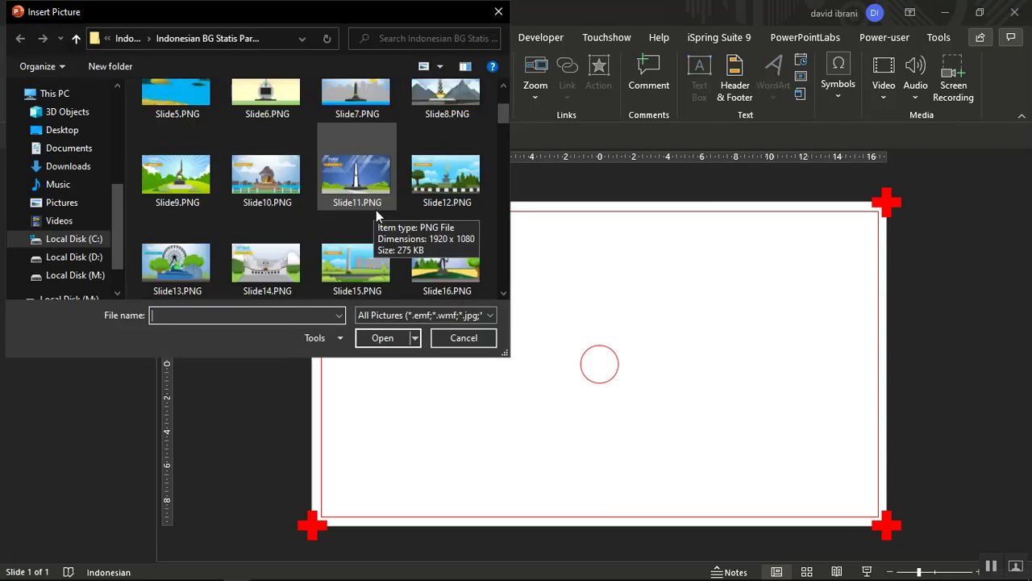
{"action": "scroll", "coordinate": [376, 210], "scroll_direction": "down", "scroll_amount": 2}
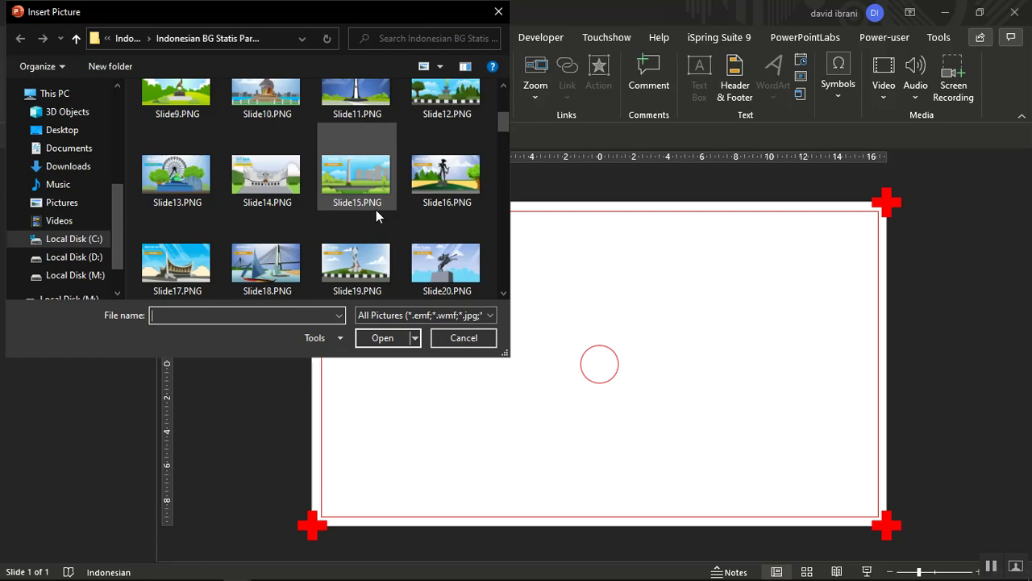
{"action": "left_click", "coordinate": [465, 265]}
{"action": "left_click", "coordinate": [382, 338]}
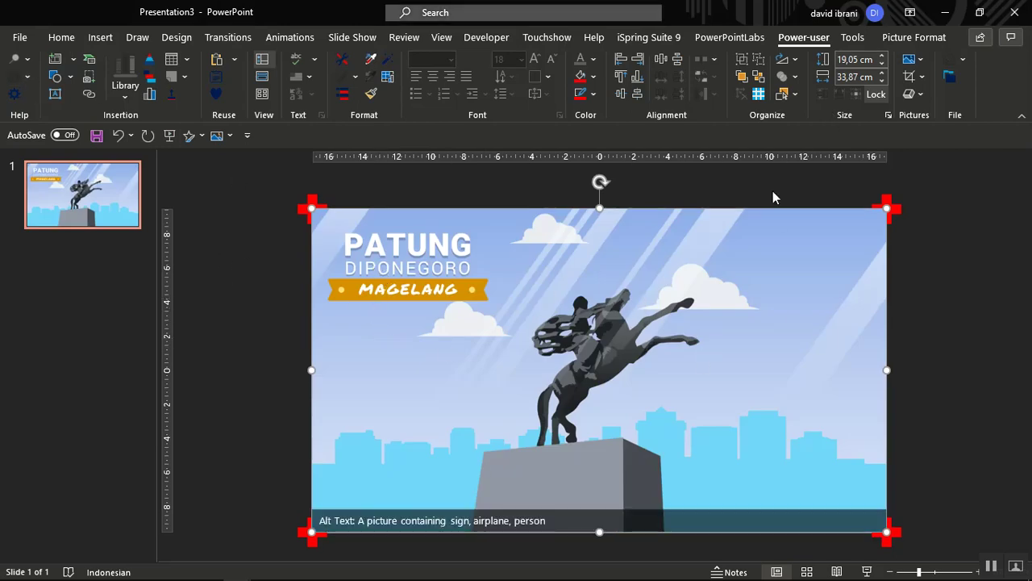
{"action": "left_click", "coordinate": [917, 38]}
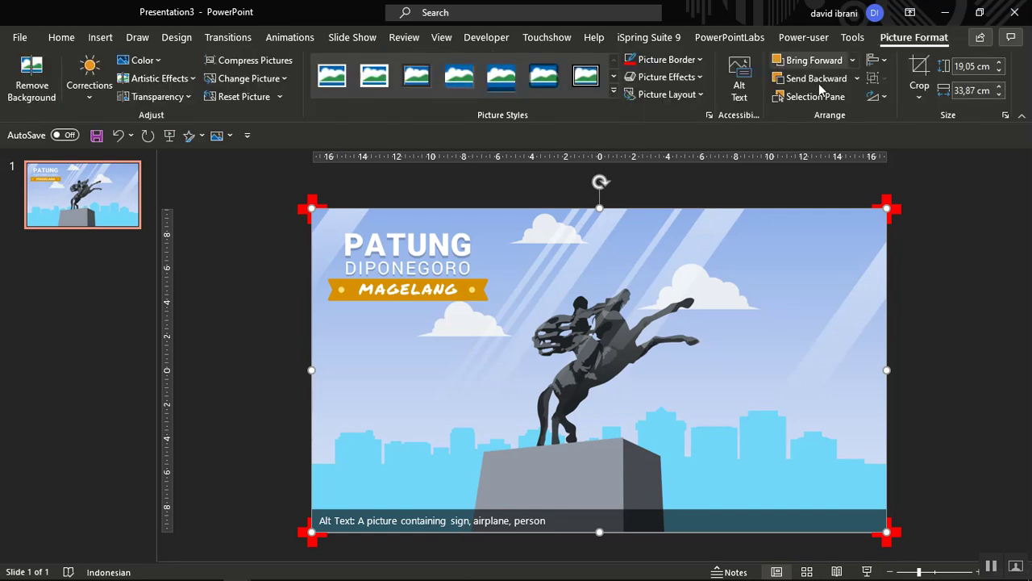
{"action": "left_click", "coordinate": [819, 78]}
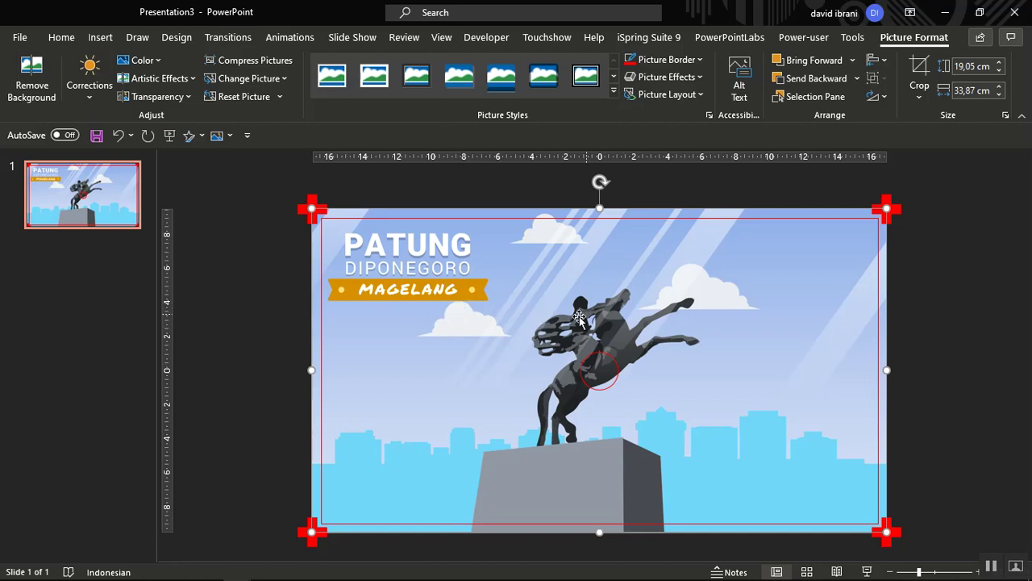
- Duplicate the slide with the picture and camera frame three times to make four identical slides
{"action": "left_click", "coordinate": [113, 217]}
{"action": "right_click", "coordinate": [113, 217]}
{"action": "left_click", "coordinate": [158, 242]}
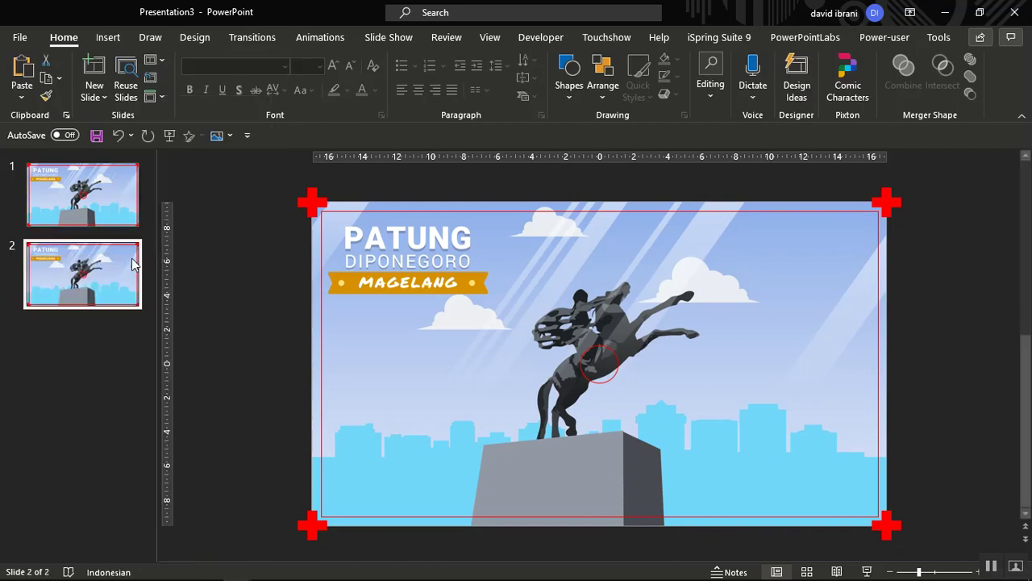
{"action": "right_click", "coordinate": [107, 275]}
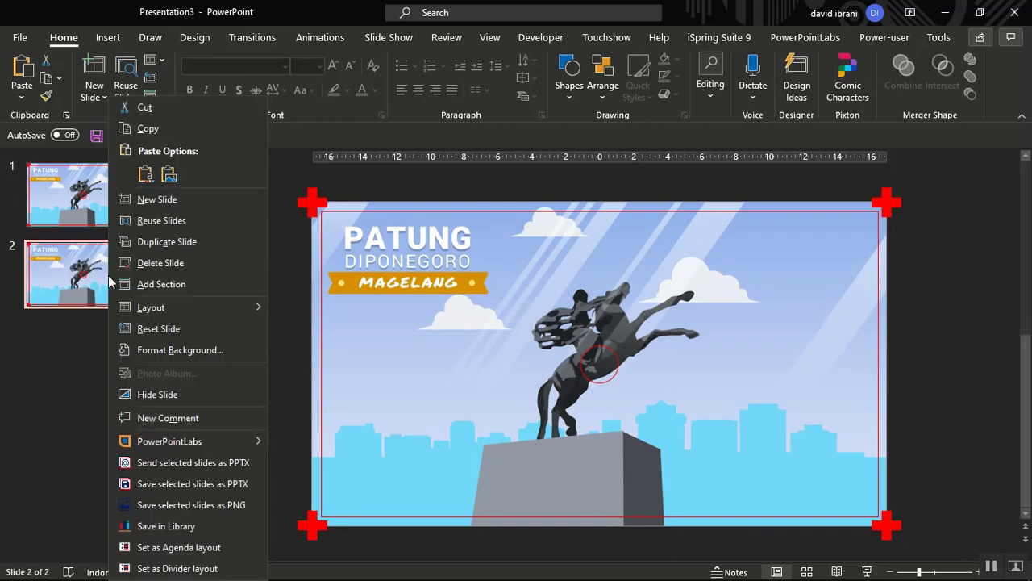
{"action": "left_click", "coordinate": [166, 242]}
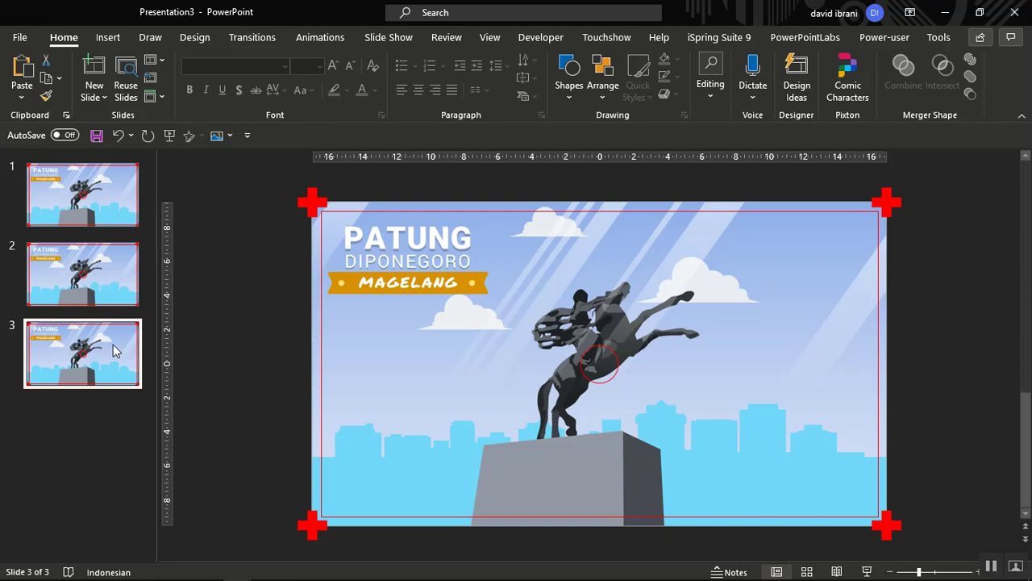
{"action": "right_click", "coordinate": [115, 350]}
{"action": "left_click", "coordinate": [181, 241]}
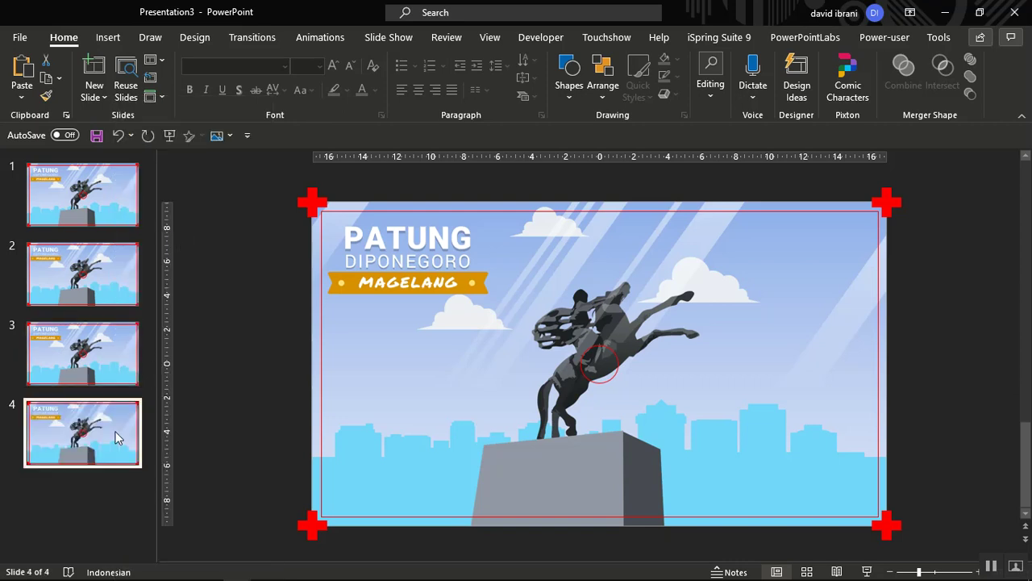